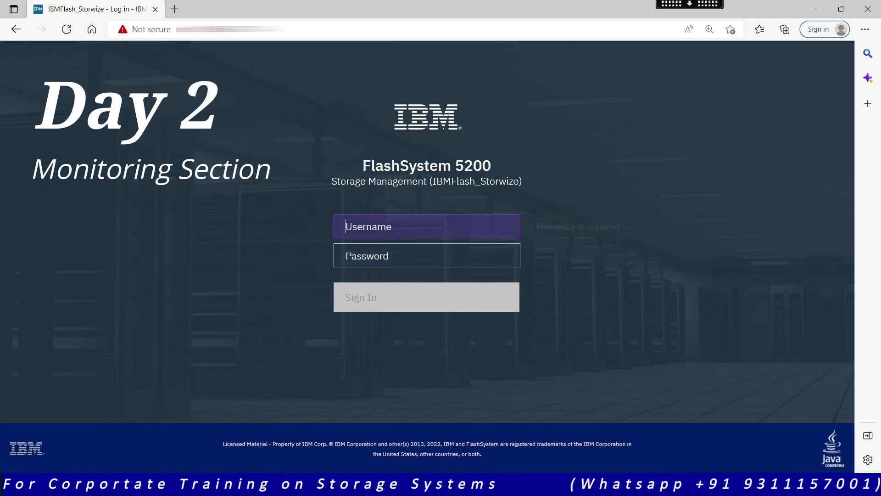
Log in by entering the administrator account's username and password
click(463, 226)
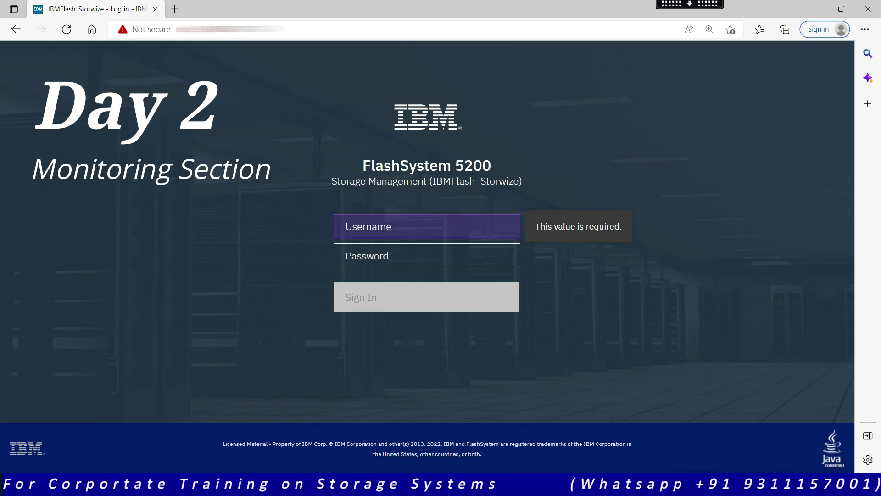
text(s)
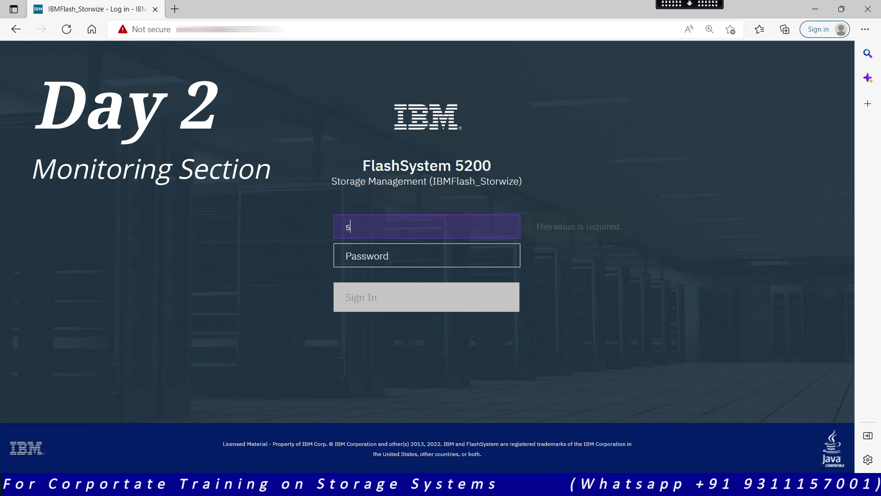
text(uperuser)
click(426, 255)
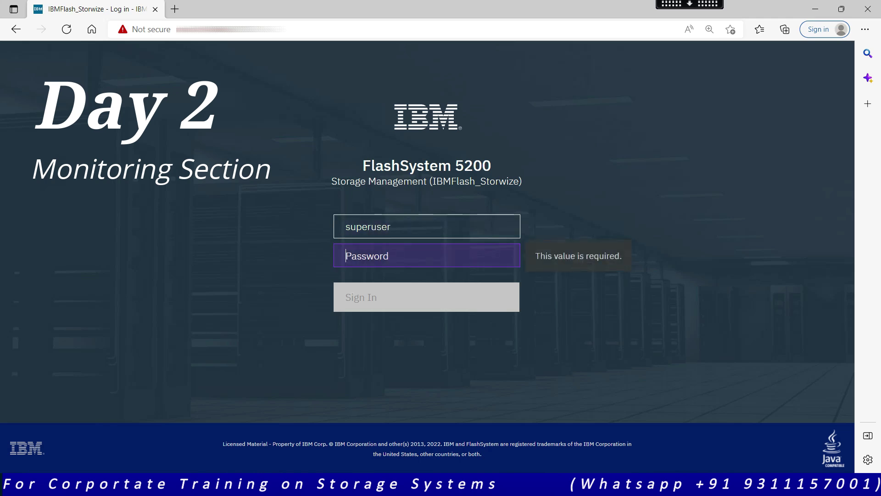
text(passw0rd)
key(Return)
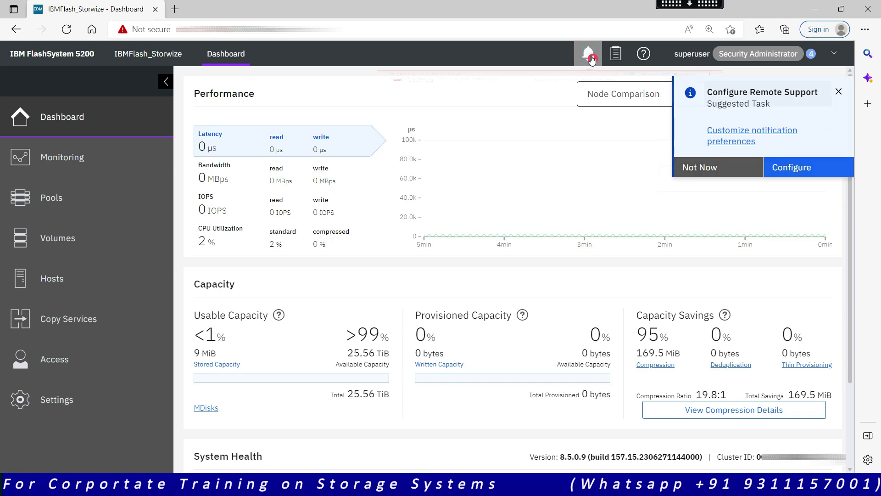
Open Monitoring > System Hardware to view Control Enclosure 1
scroll(92, 122, down, 8)
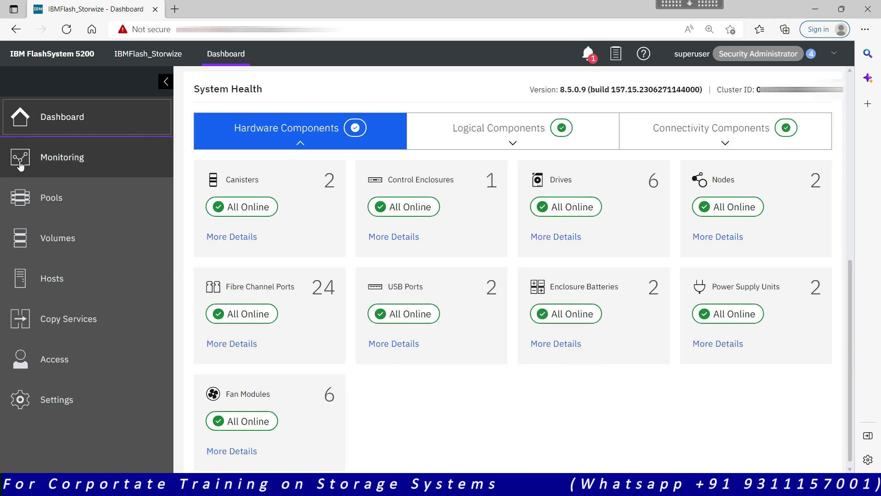
click(91, 167)
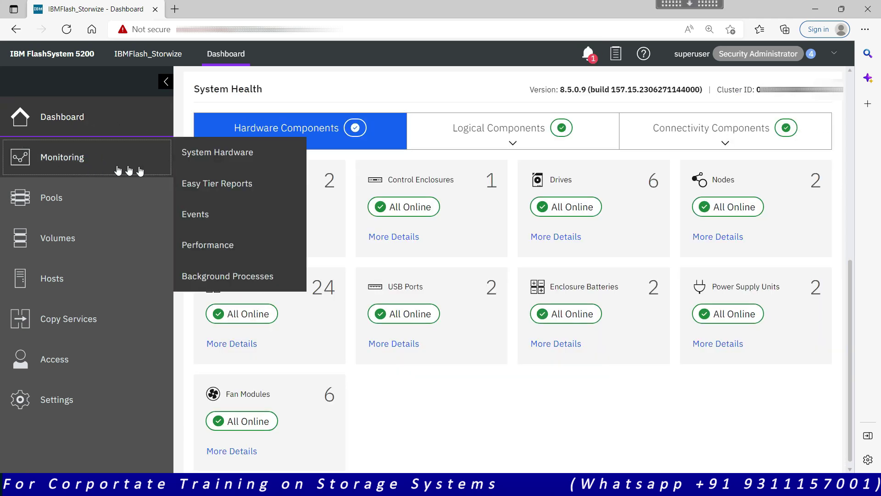
click(230, 163)
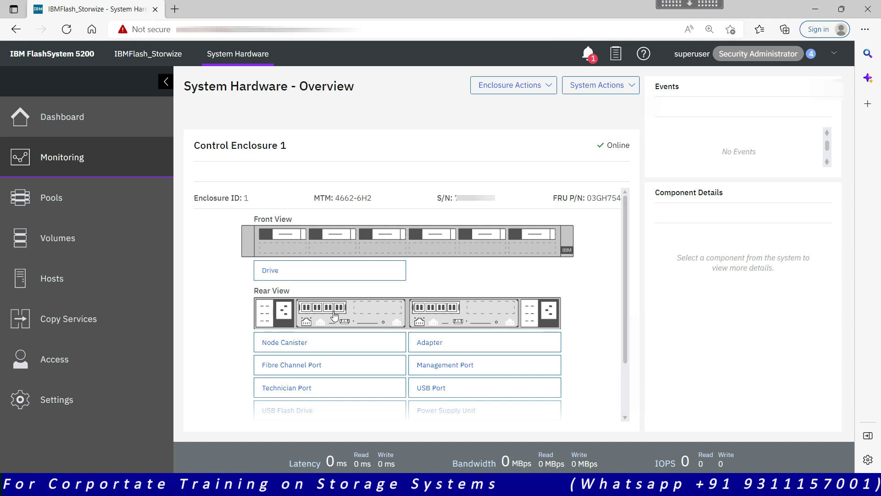
Show the details of all drives in Control Enclosure 1
click(341, 273)
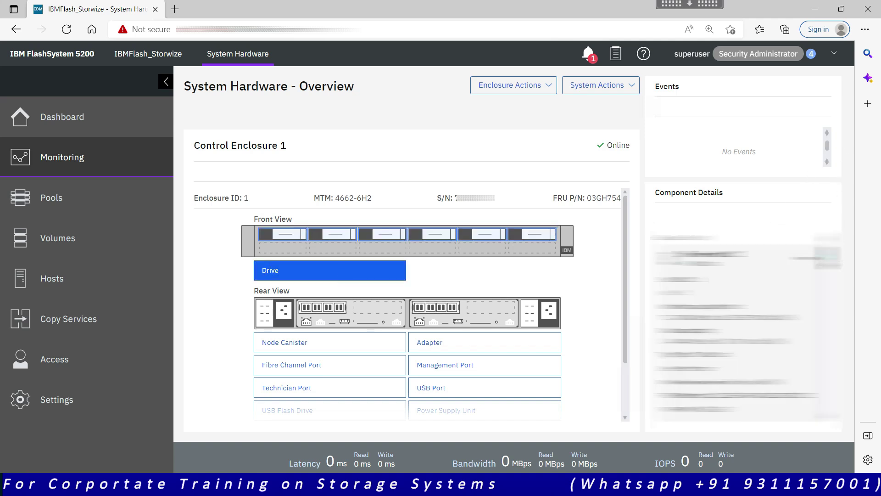
scroll(827, 287, down, 1)
scroll(826, 289, up, 3)
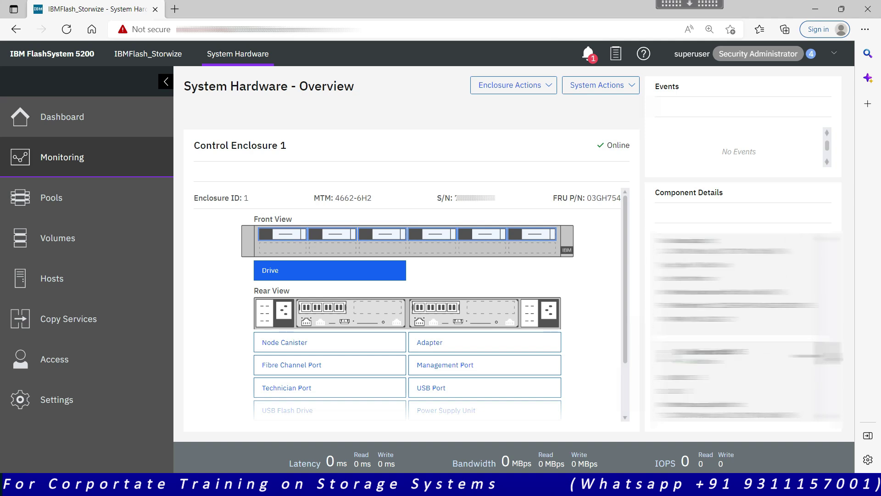
scroll(826, 289, down, 2)
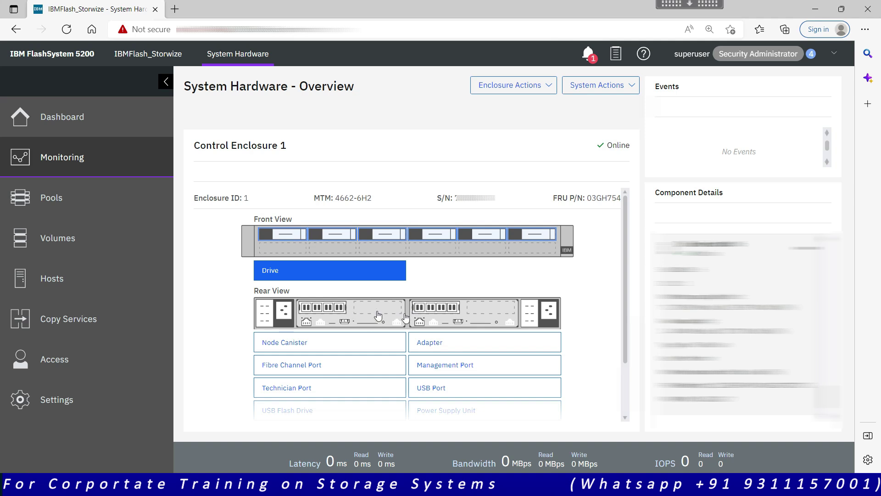
Inspect Power Supply Unit 1, Fibre Channel Port 3, and Management Ports 1 and 2 in the rear view
click(270, 324)
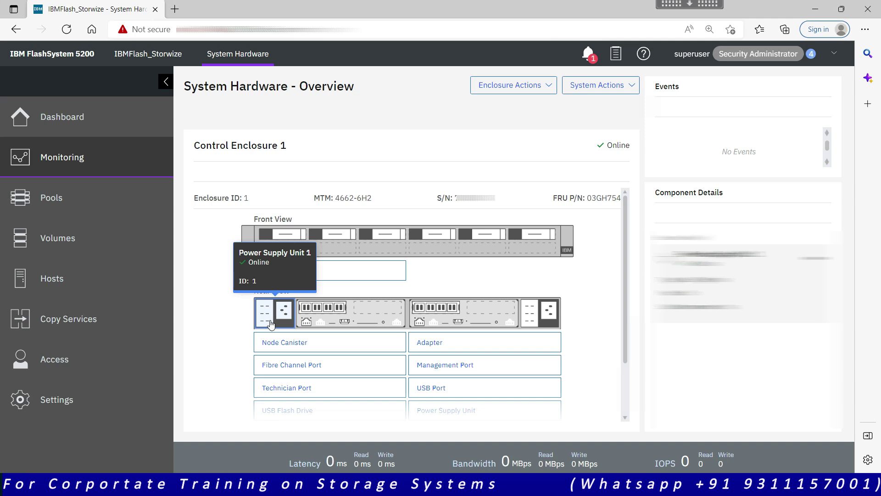
click(262, 314)
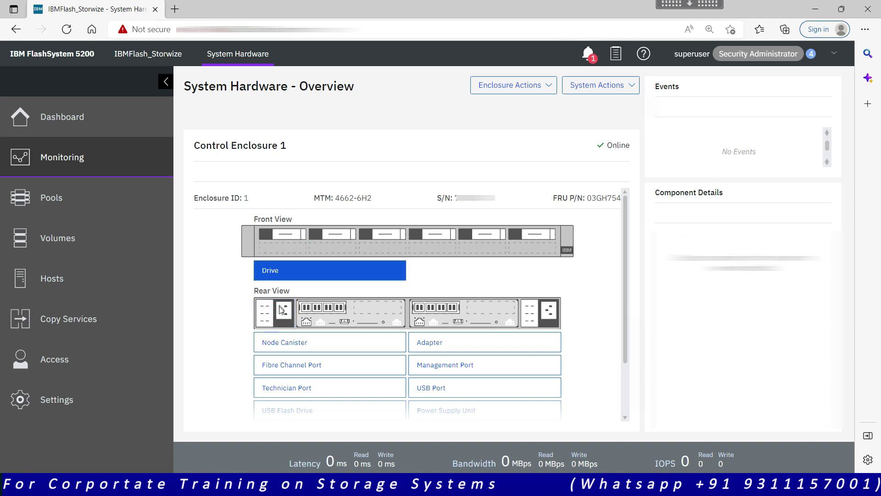
click(285, 313)
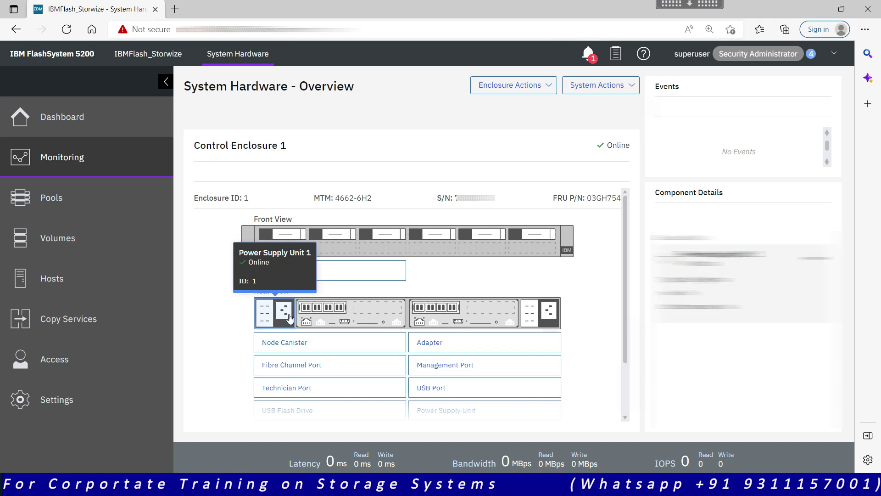
click(263, 315)
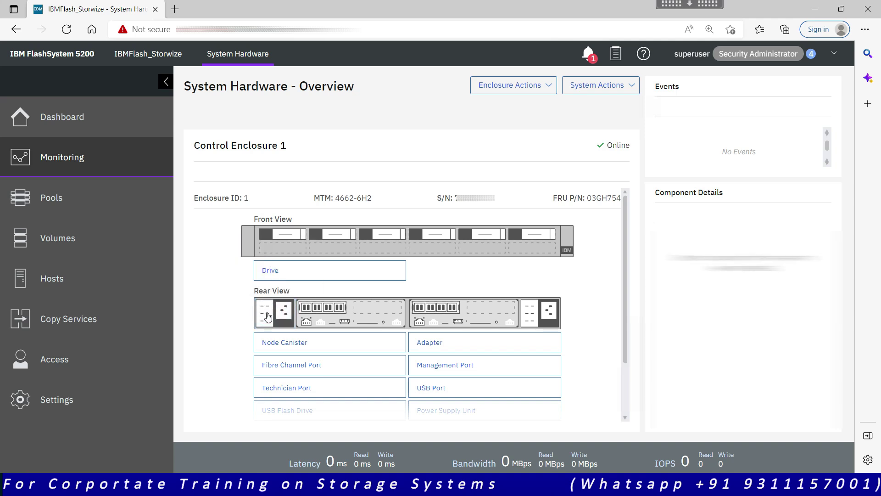
click(328, 308)
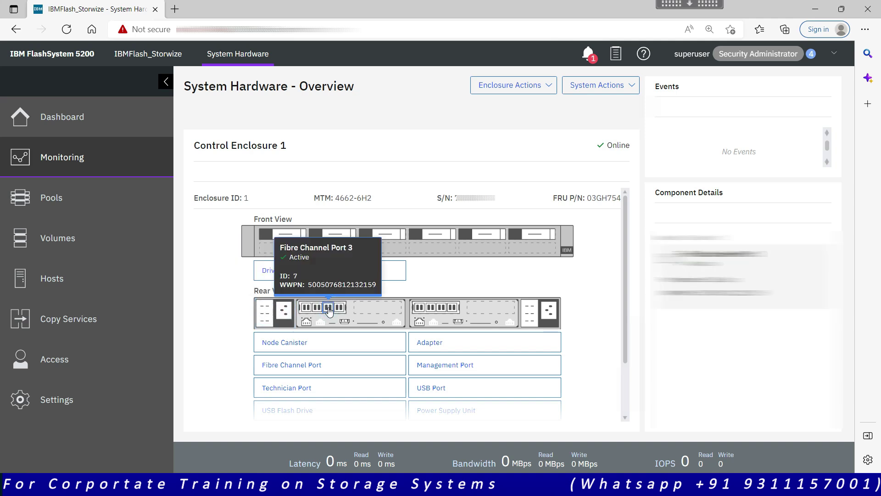
click(306, 323)
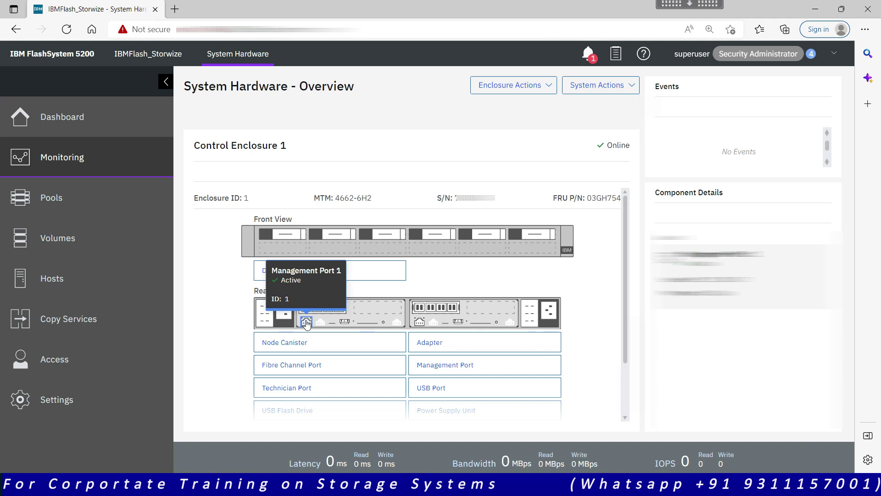
click(319, 322)
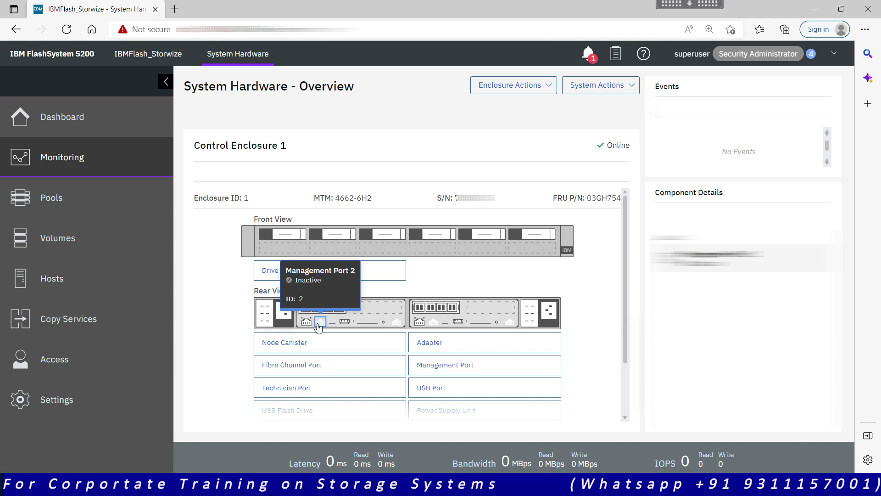
Show the details of both node canisters and both adapters
scroll(319, 326, down, 2)
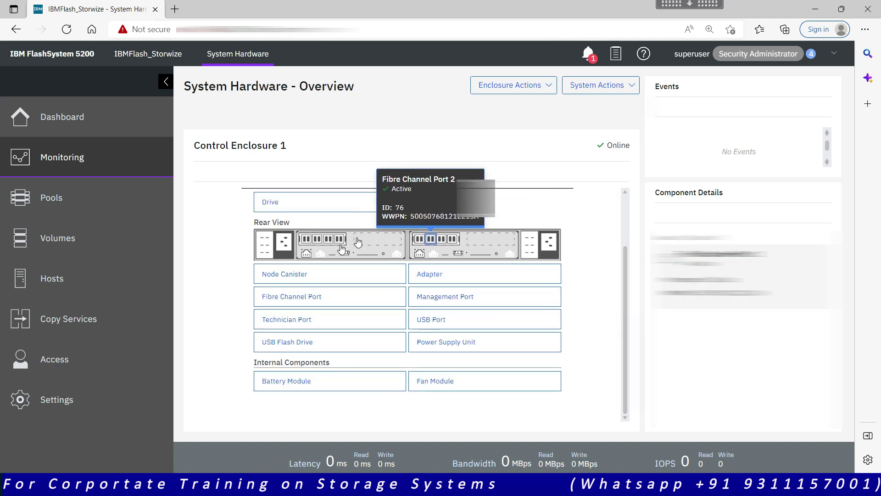
click(314, 275)
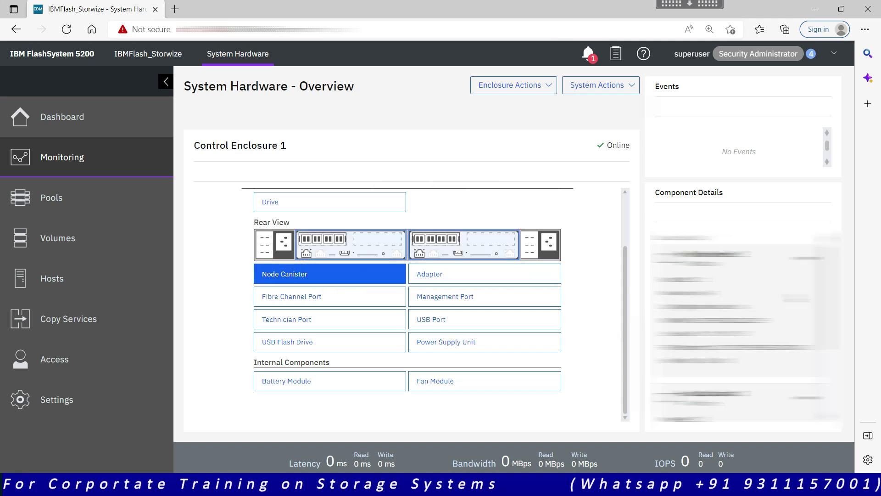
scroll(746, 328, down, 2)
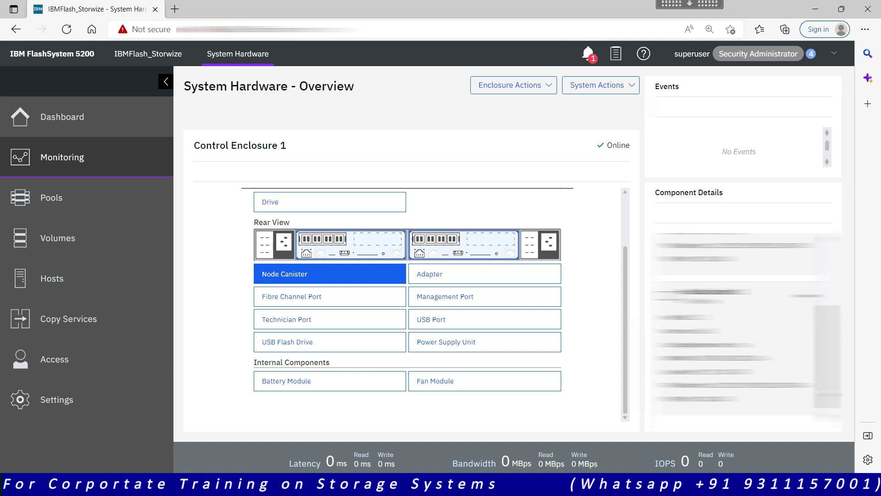
click(494, 272)
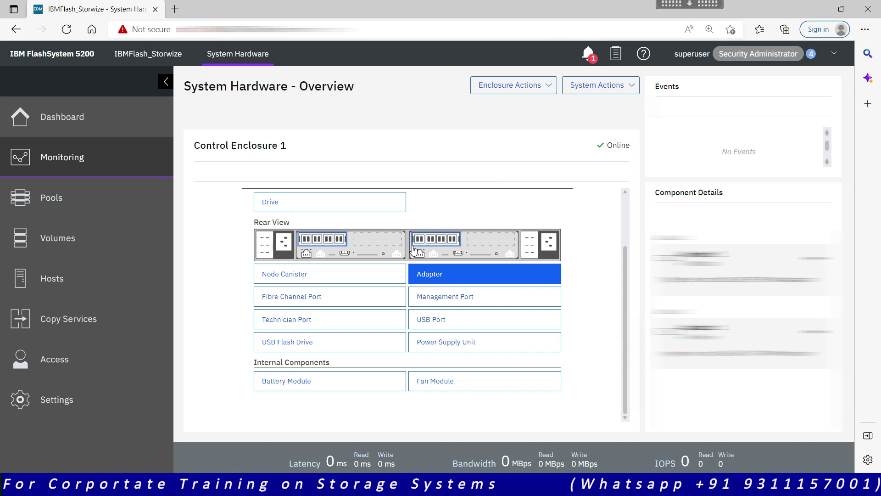
Show the details of the Fibre Channel, management and technician ports
click(281, 296)
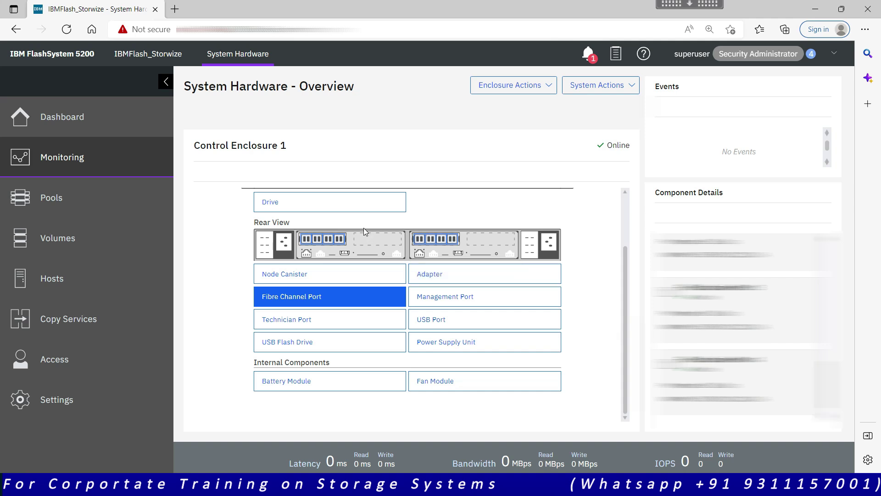
click(501, 306)
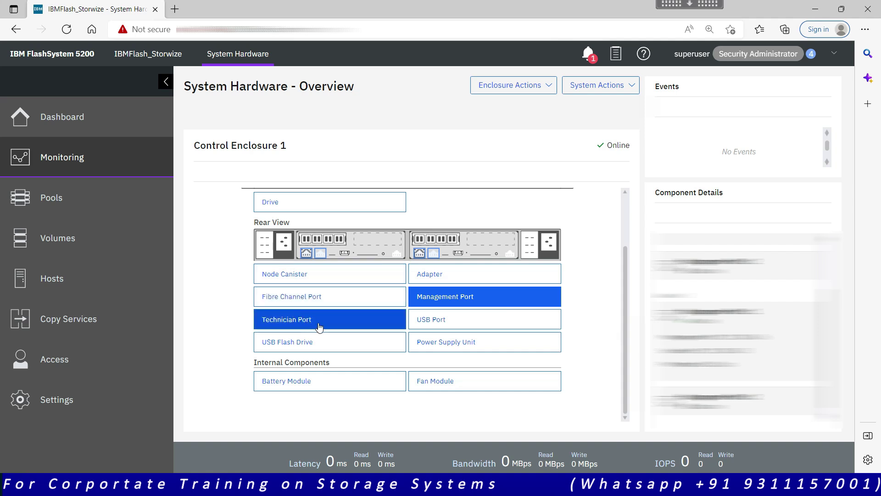
click(335, 321)
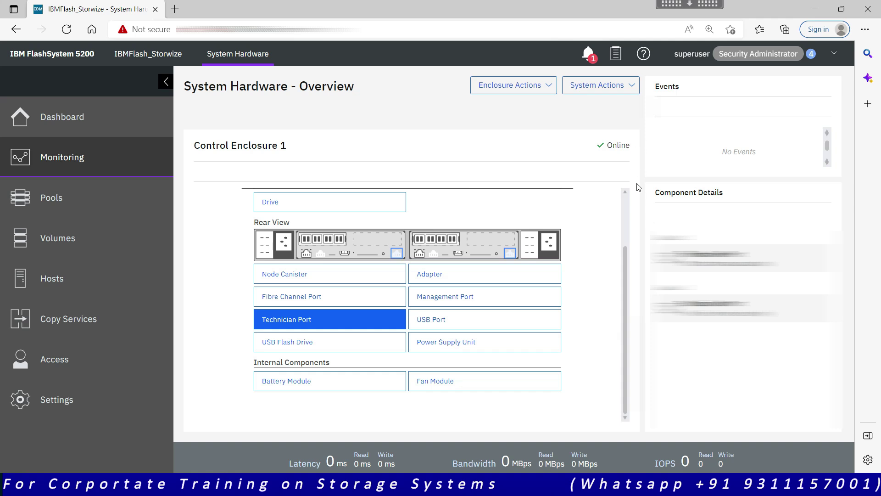
scroll(624, 217, up, 2)
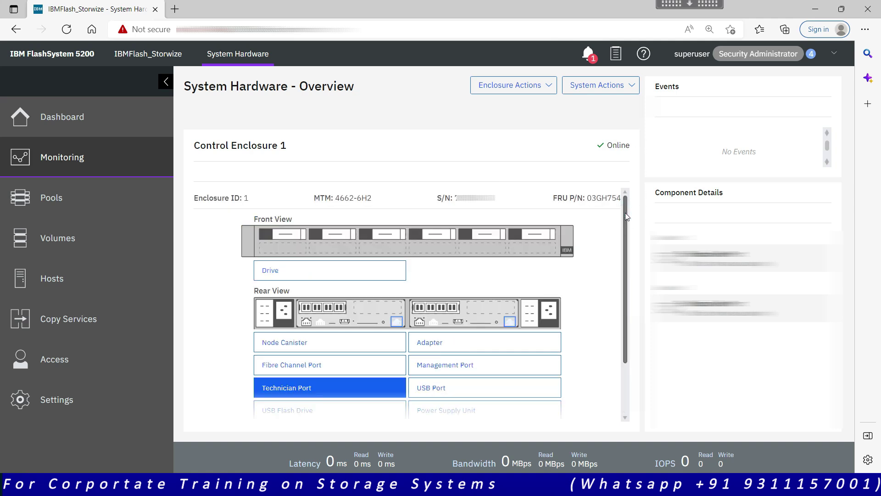
drag(437, 201, 496, 198)
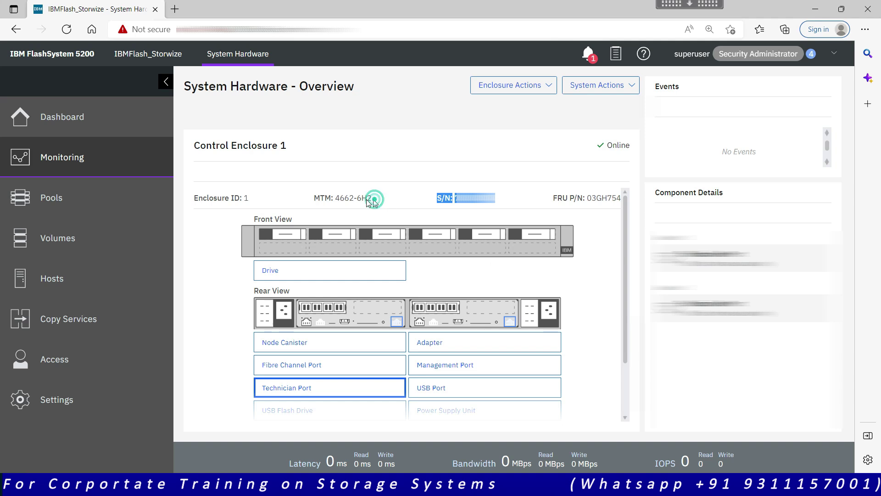
drag(373, 198, 314, 202)
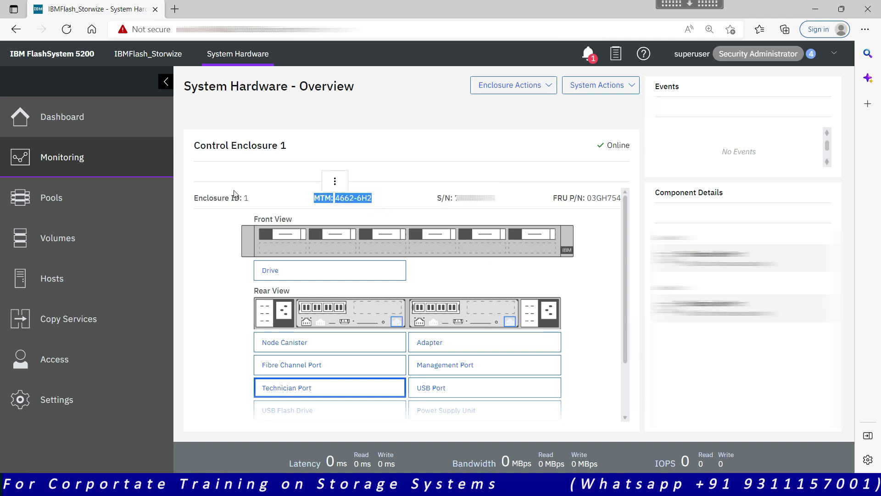
drag(196, 207, 209, 200)
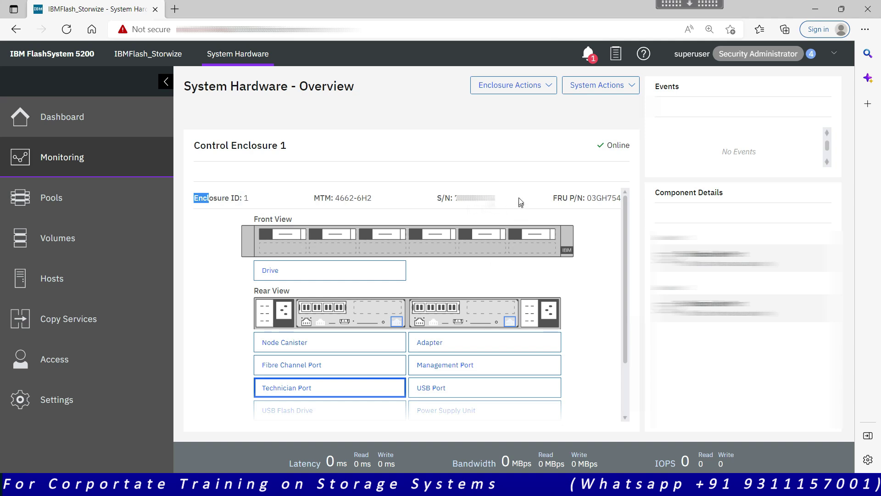
drag(513, 197, 338, 206)
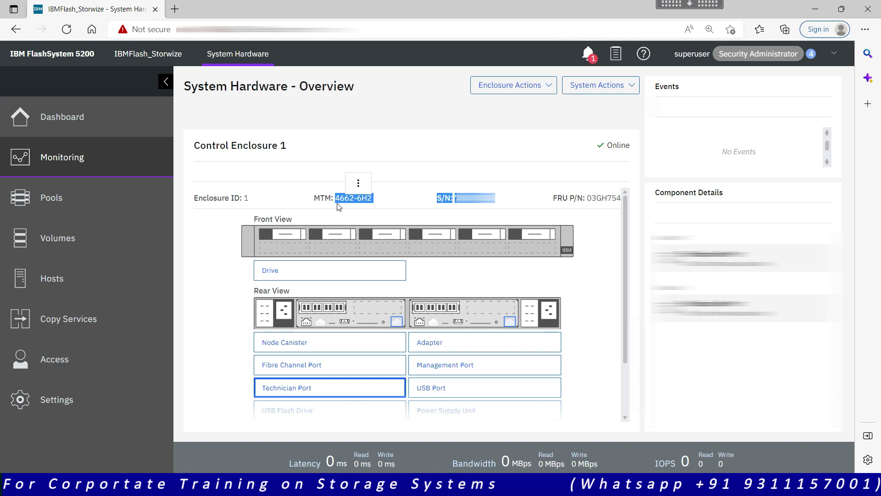
Bring up the System Actions menu with Rename System, Power Off System, Export to CSV and Properties
click(551, 94)
click(551, 93)
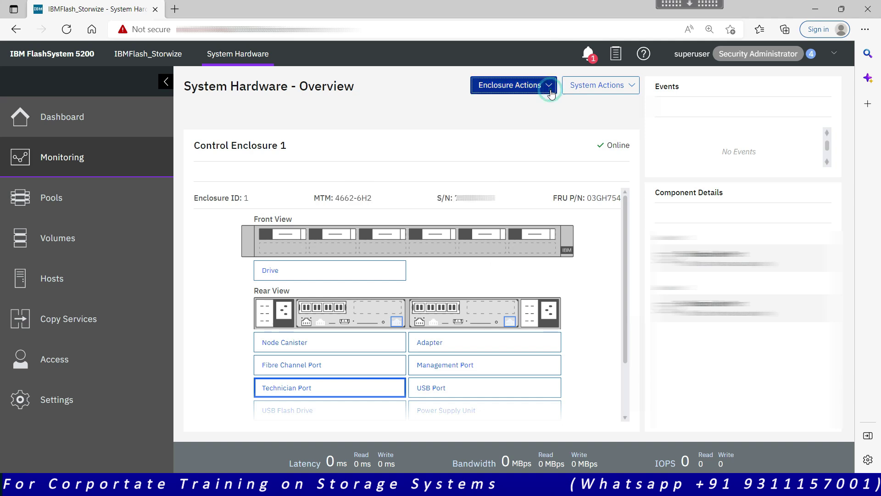
click(633, 87)
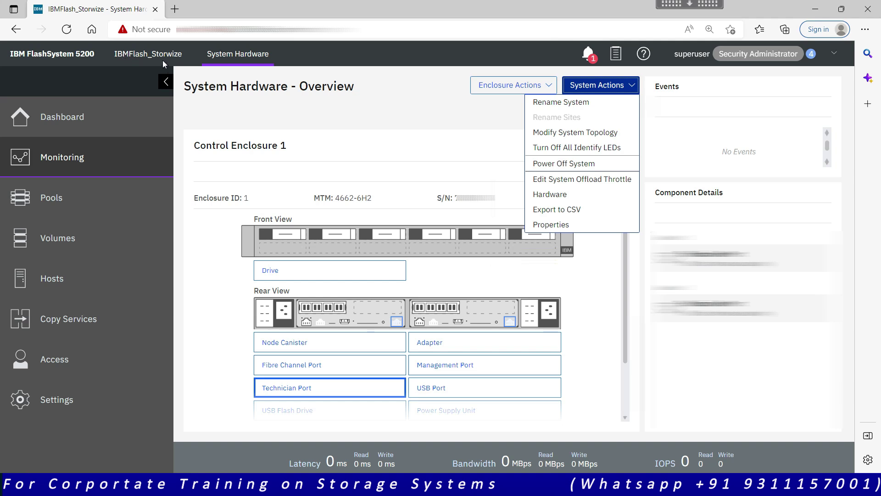
Rename the storage system to IBMFlashSystem5200_Storwize
click(555, 103)
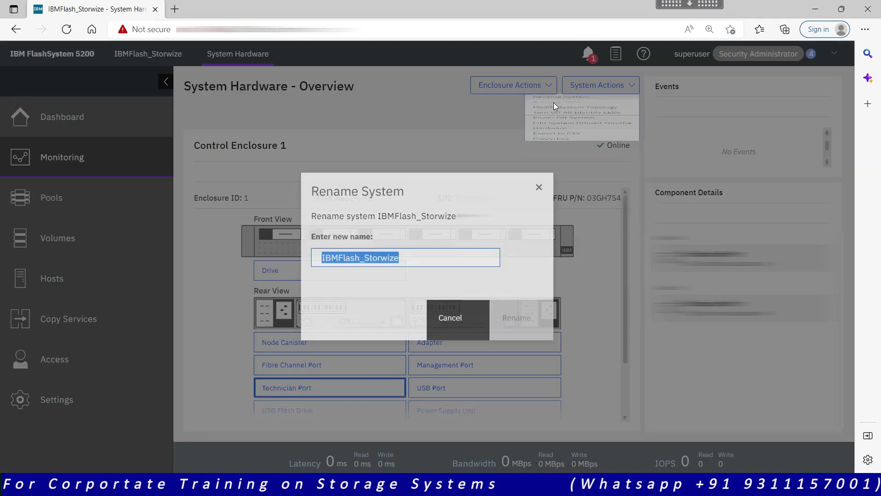
text(IBMFlashSystem)
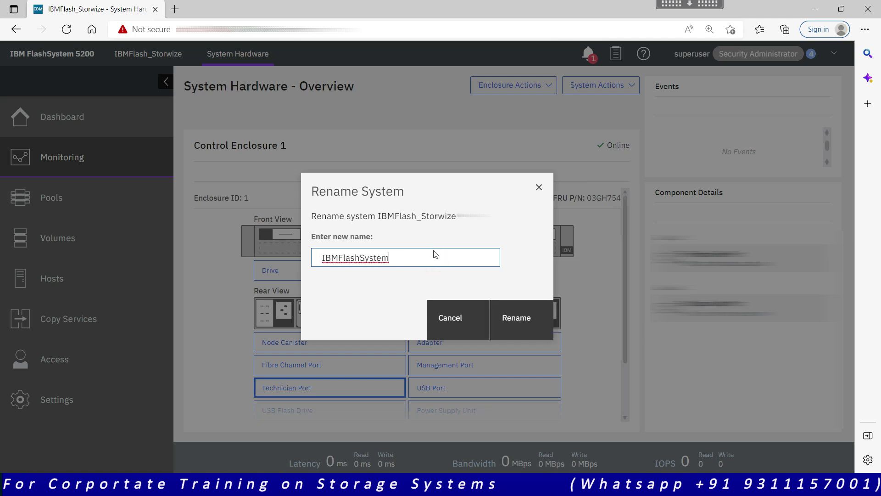
text(5200_Storwize)
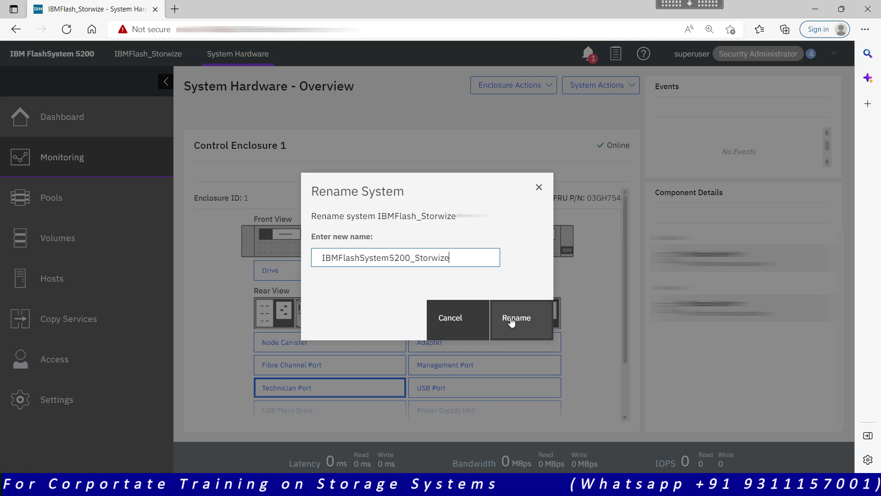
click(512, 321)
Expand the rename progress details and check the enclosure's drive components
click(323, 267)
click(311, 271)
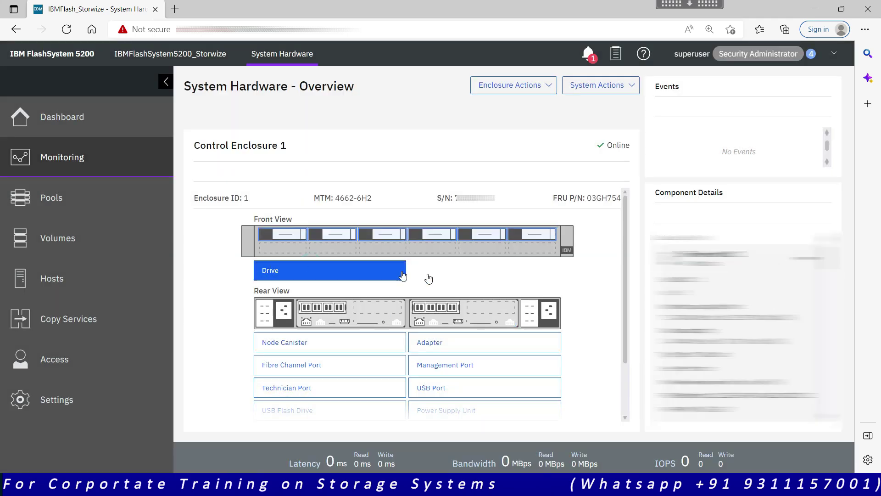
click(452, 276)
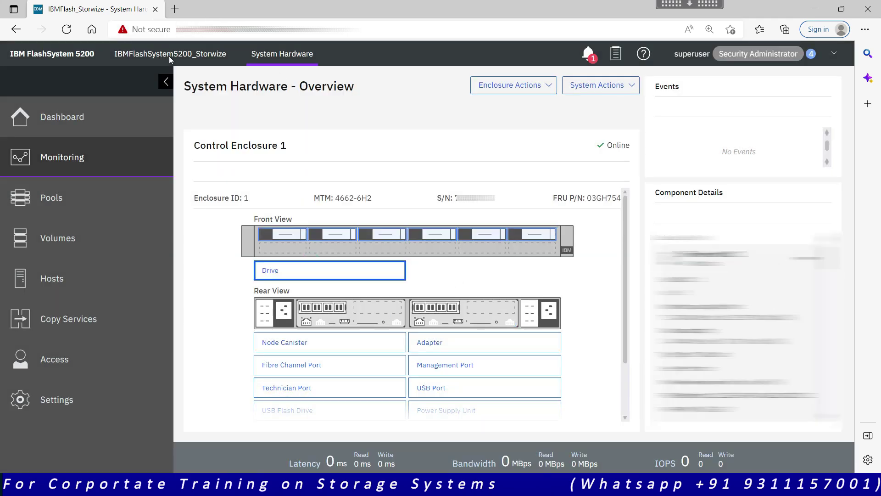
click(626, 88)
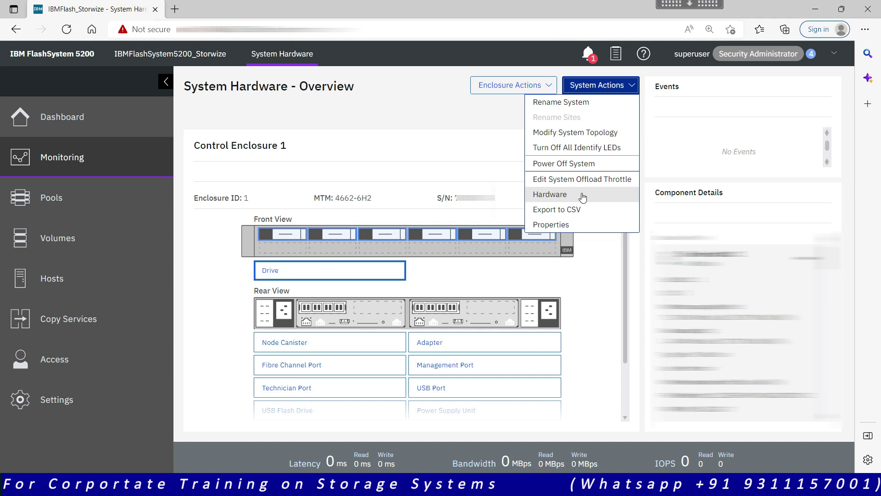
click(538, 89)
click(538, 89)
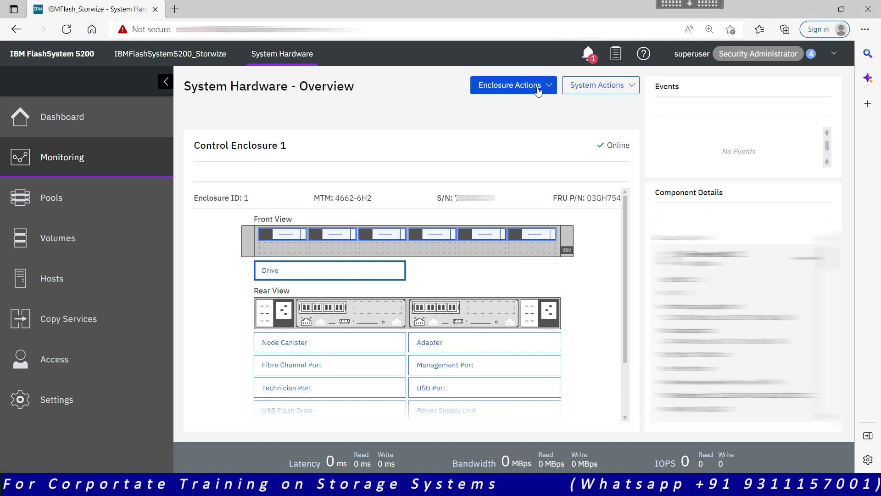
click(538, 92)
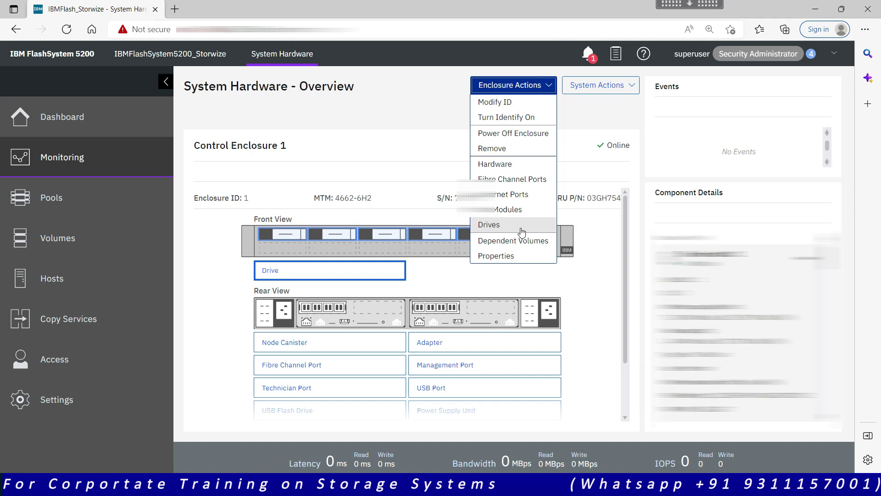
key(Escape)
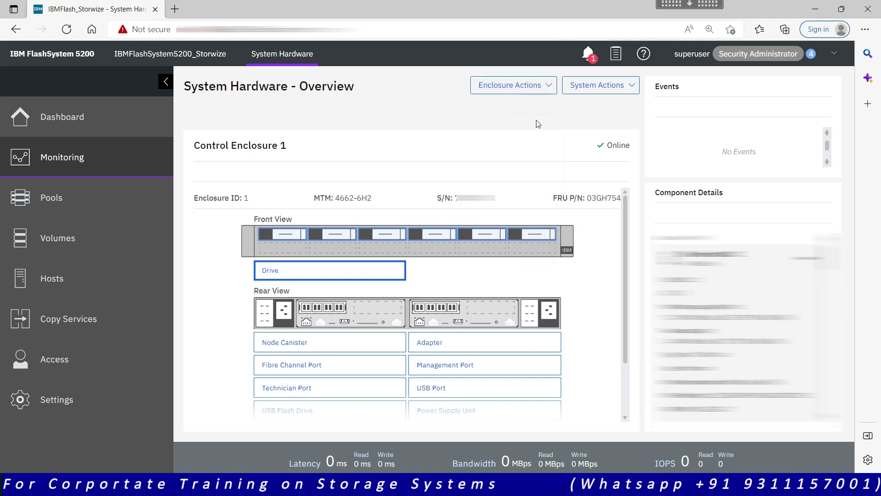
Go to Monitoring > Easy Tier Reports, which says statistics are not yet available
click(102, 171)
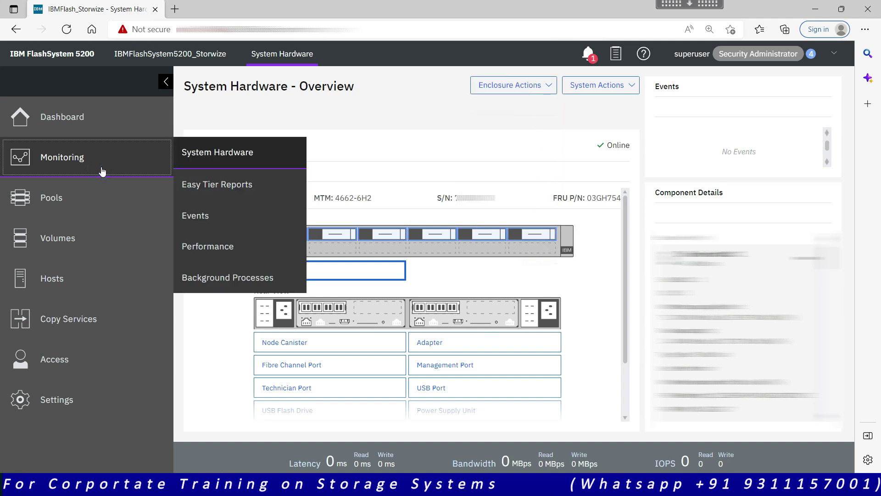
click(236, 188)
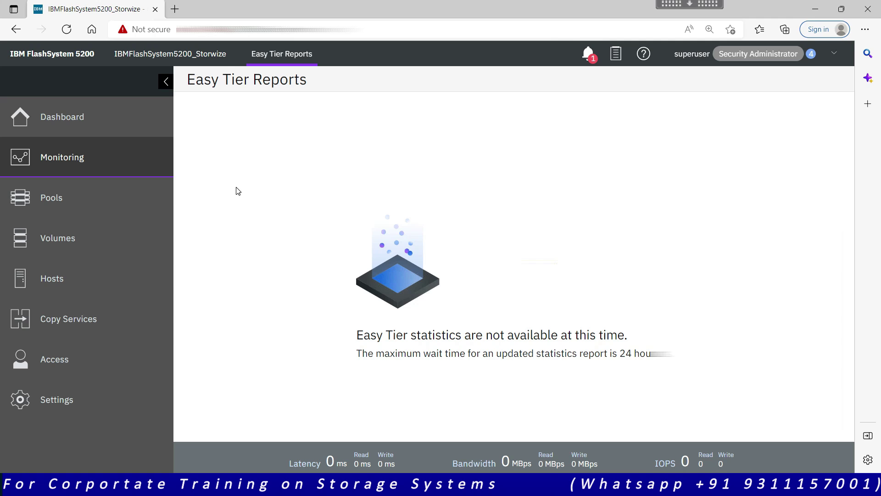
mouse_move(103, 168)
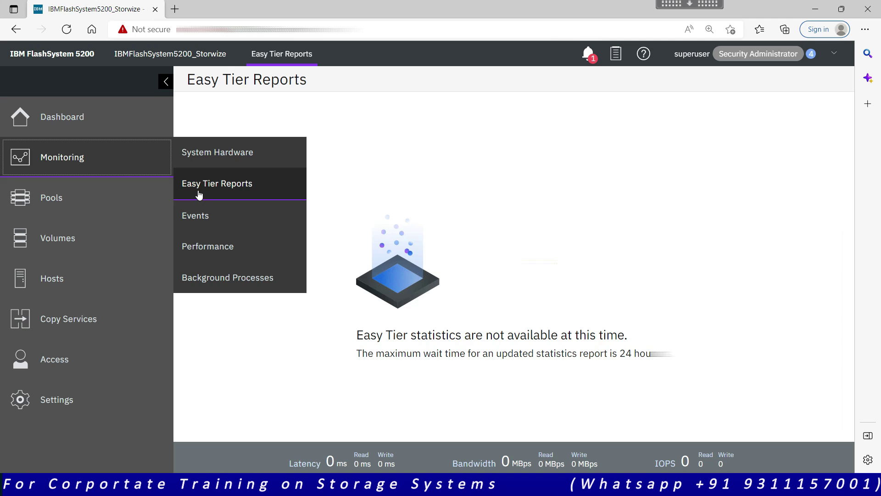
Open the Events page and view all events from the priority notifications
click(211, 220)
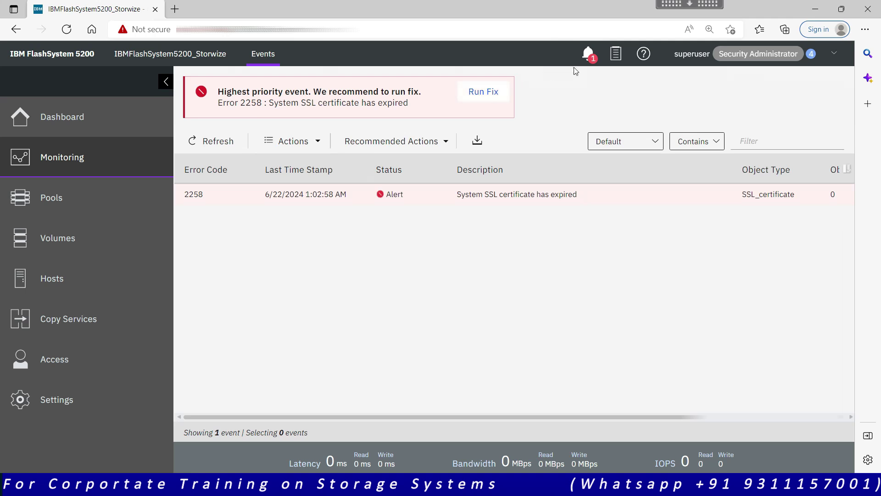
click(588, 58)
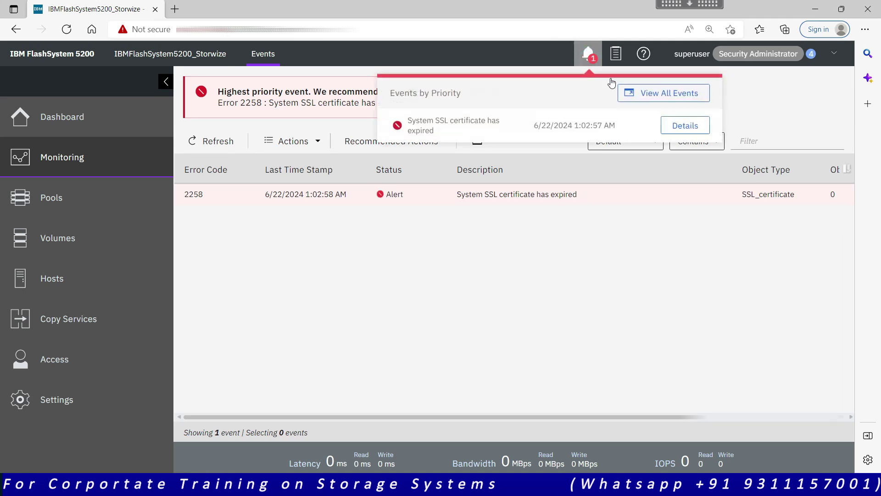
click(653, 96)
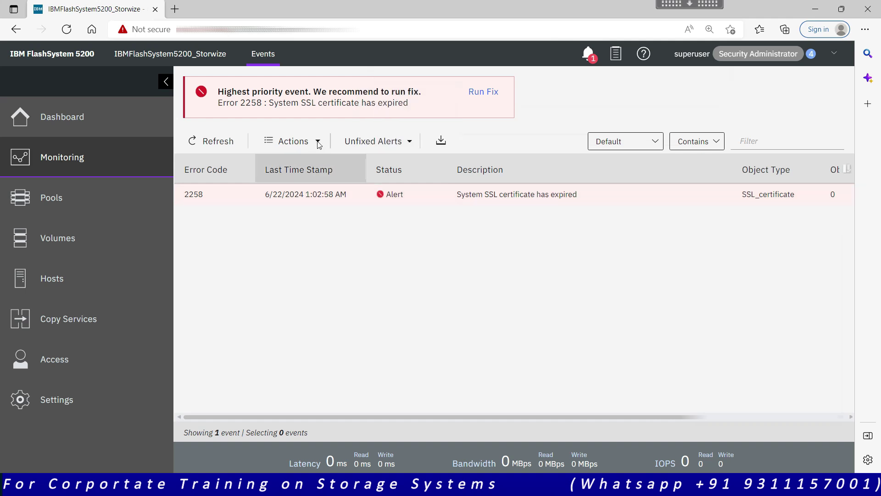
Filter events to Show All (149 events), then to Recommended Actions showing error 2258
click(403, 143)
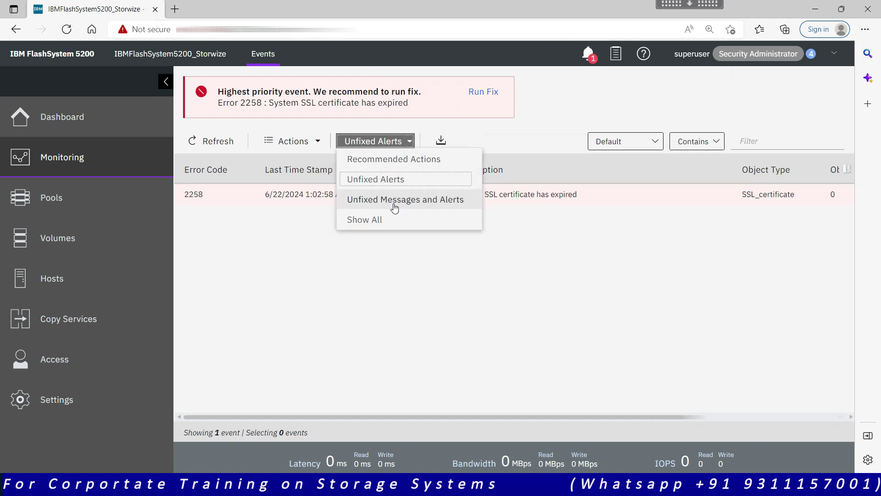
click(505, 271)
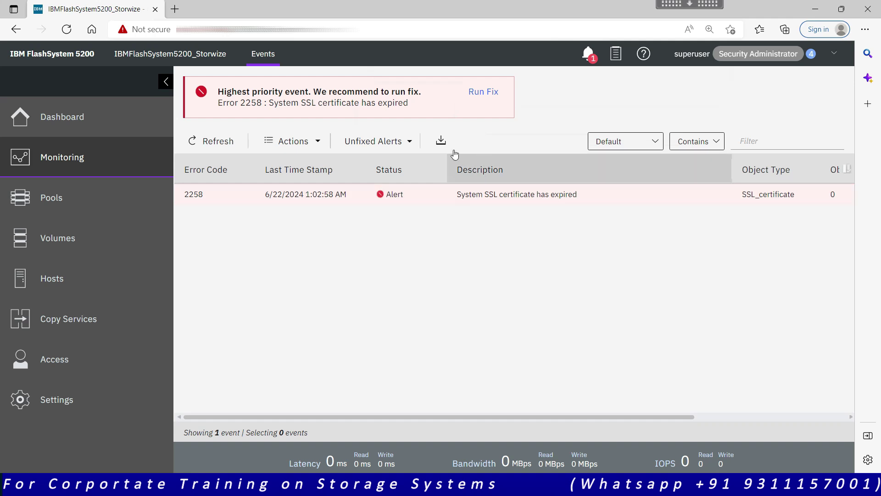
click(409, 142)
click(373, 219)
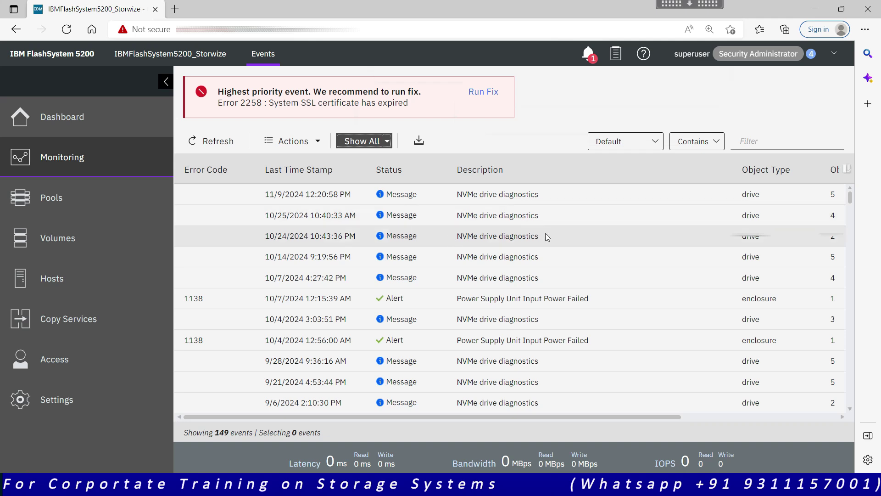
click(383, 140)
click(380, 159)
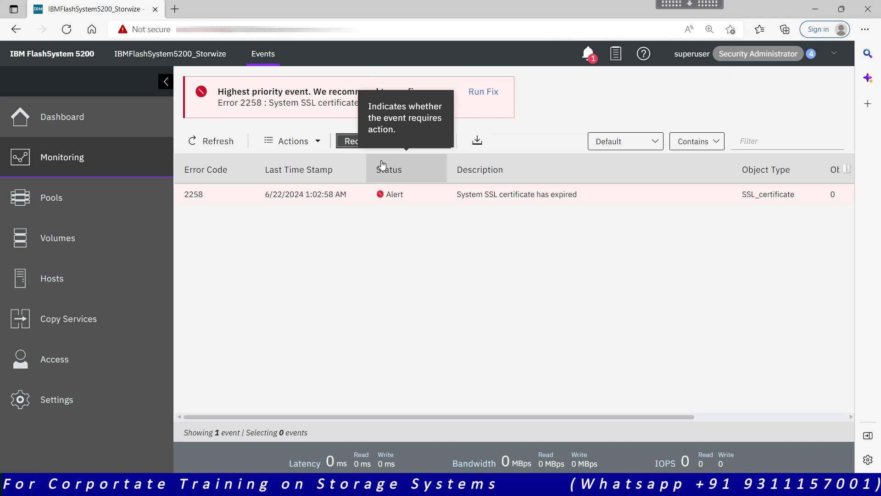
click(292, 197)
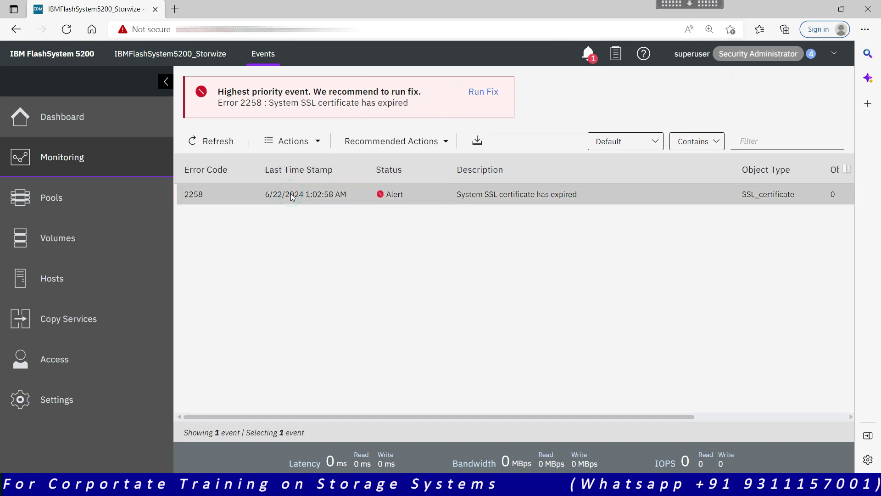
click(310, 144)
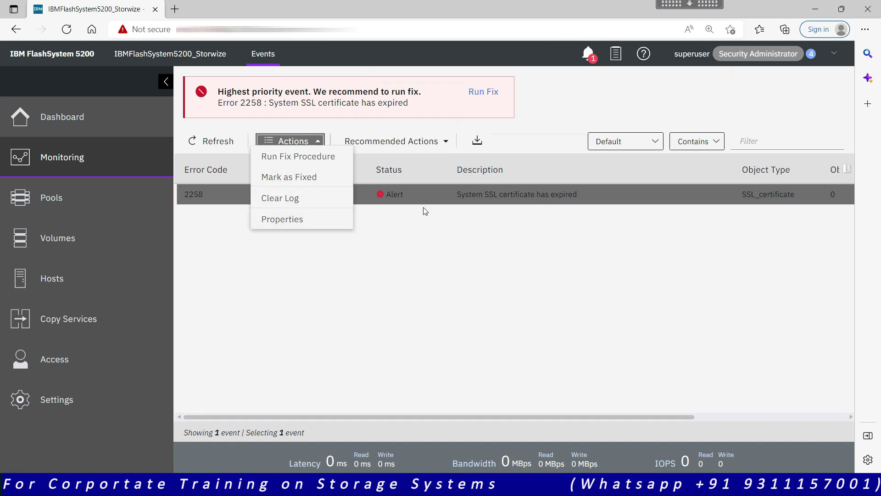
click(393, 281)
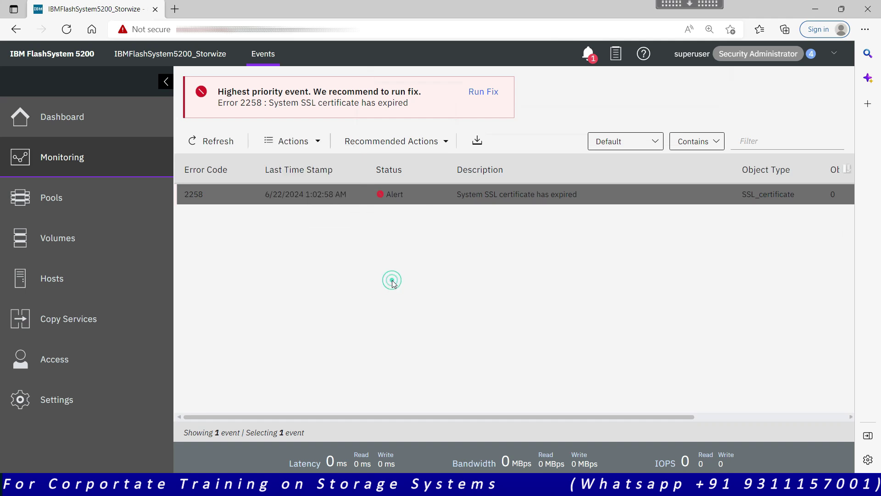
click(225, 145)
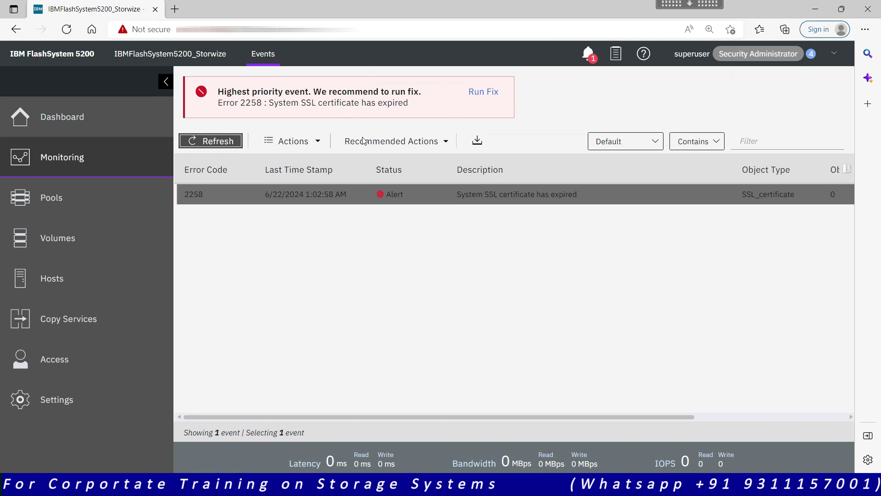
click(109, 164)
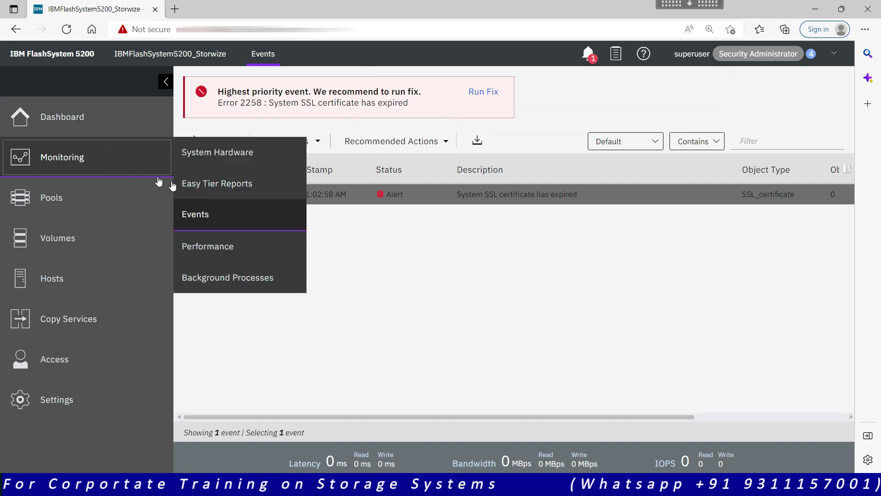
click(212, 248)
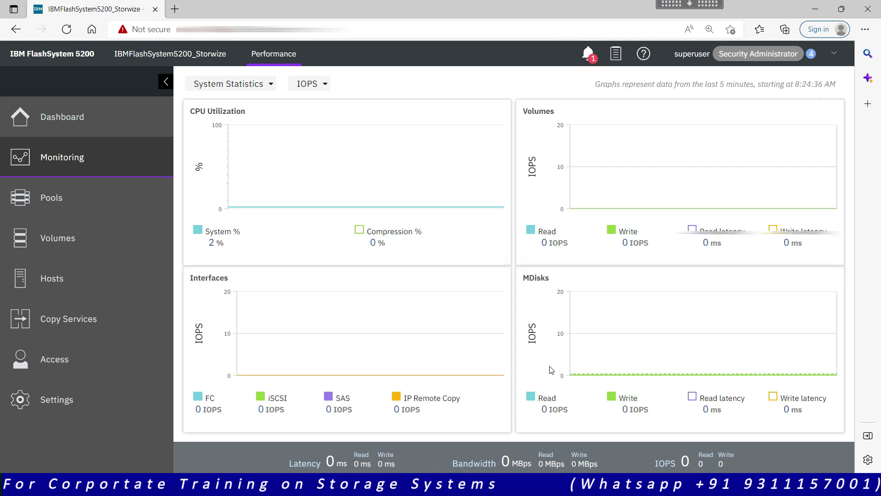
click(324, 85)
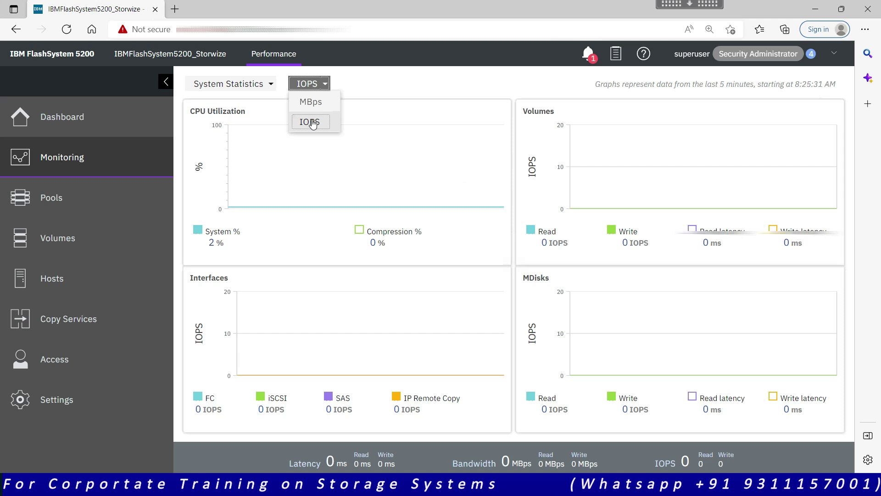
click(271, 83)
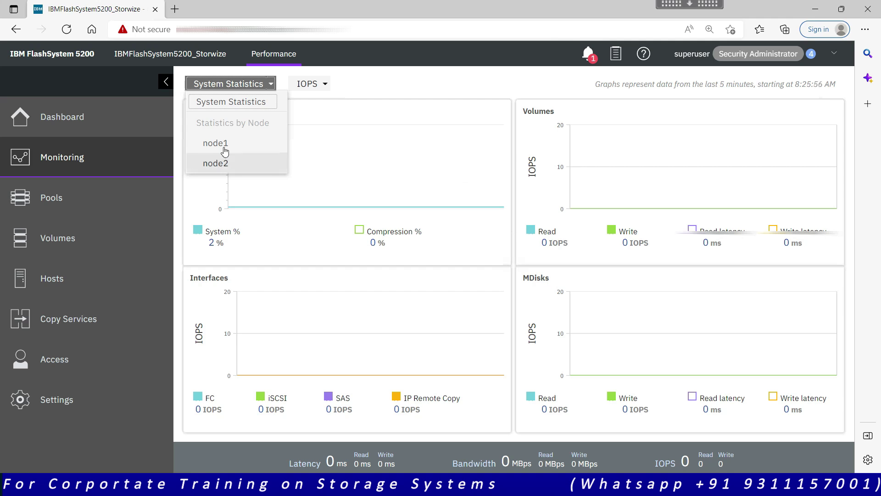
click(238, 110)
mouse_move(87, 157)
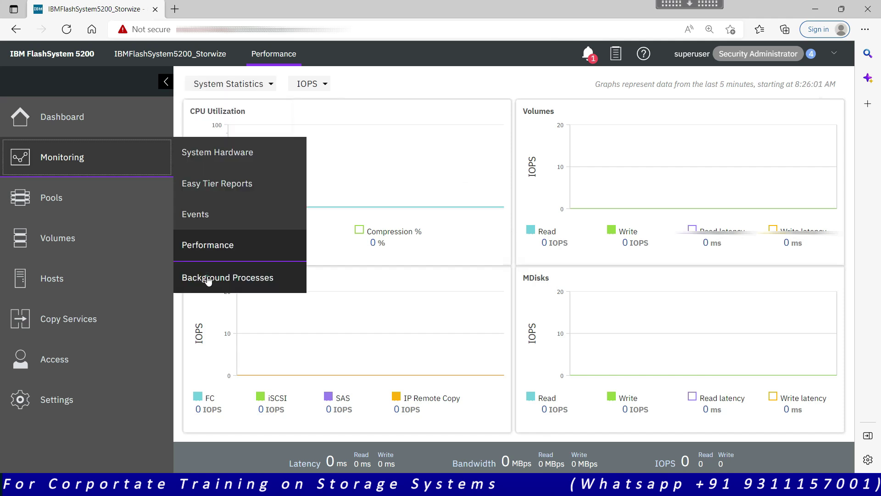
Open Monitoring > Background Processes and confirm the header popover shows no running tasks
click(207, 278)
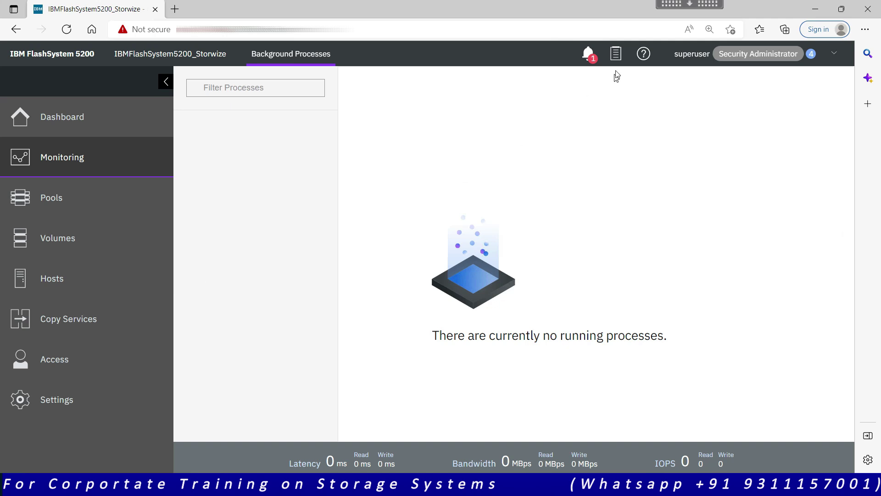
click(616, 55)
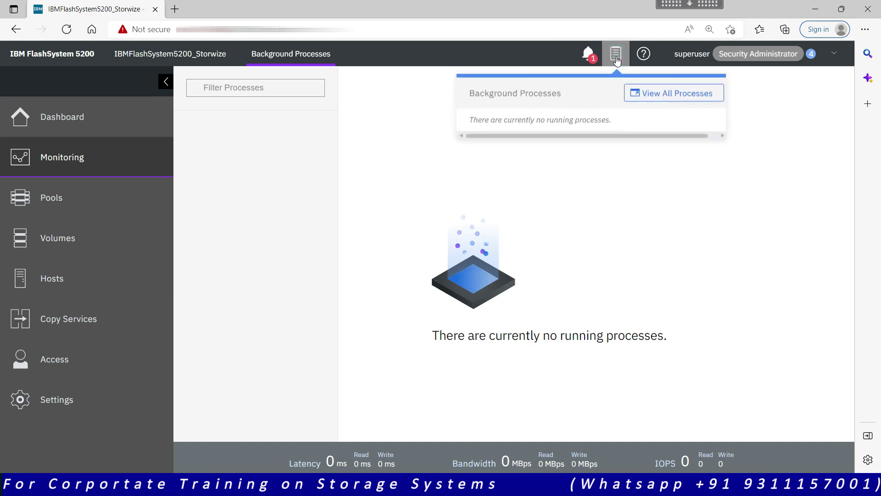
click(616, 59)
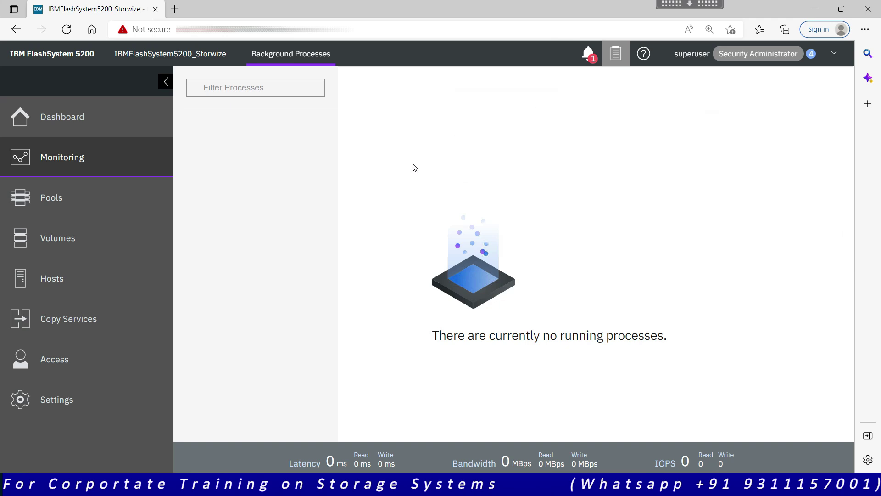
mouse_move(118, 197)
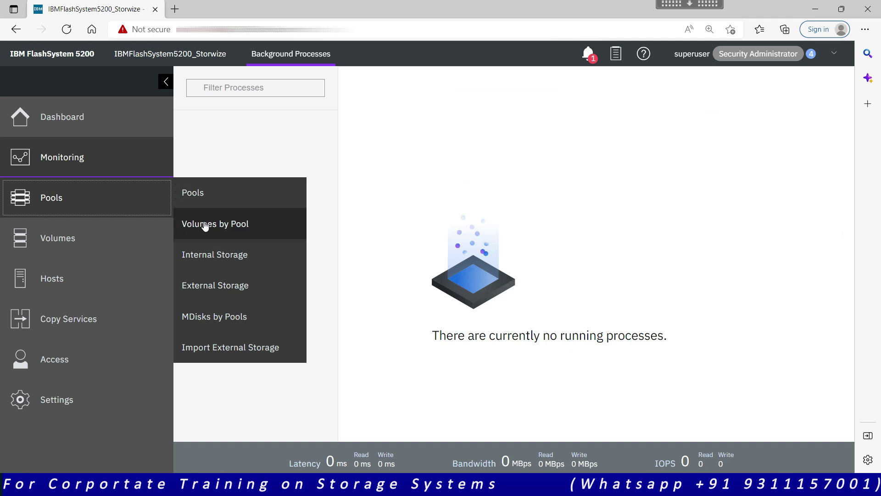
Browse the Volumes and Hosts menus, then open Pools > Pools showing one online pool
mouse_move(129, 241)
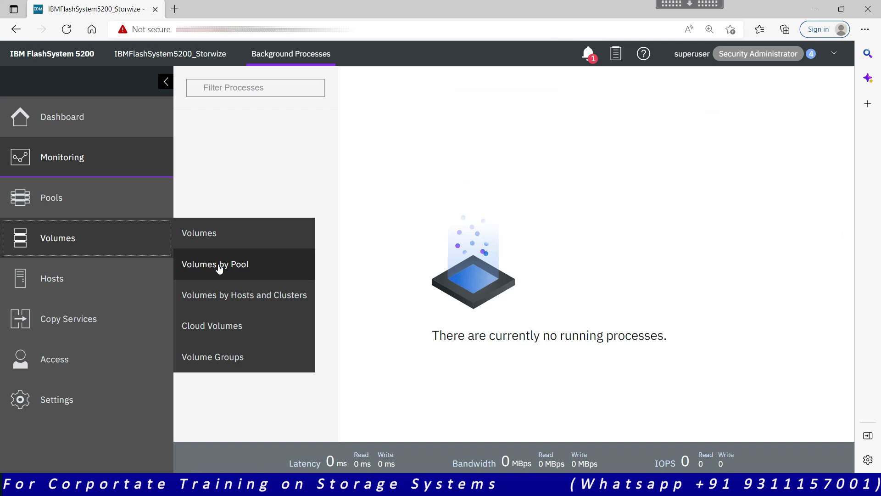
mouse_move(75, 295)
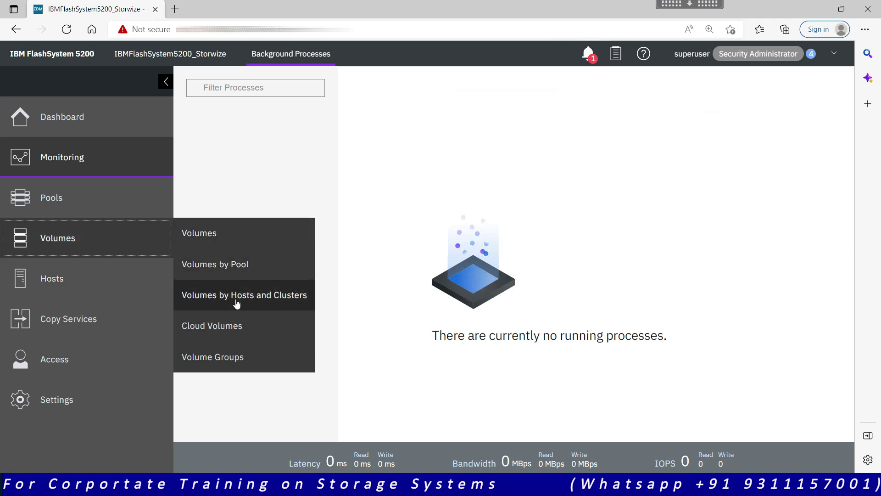
click(110, 242)
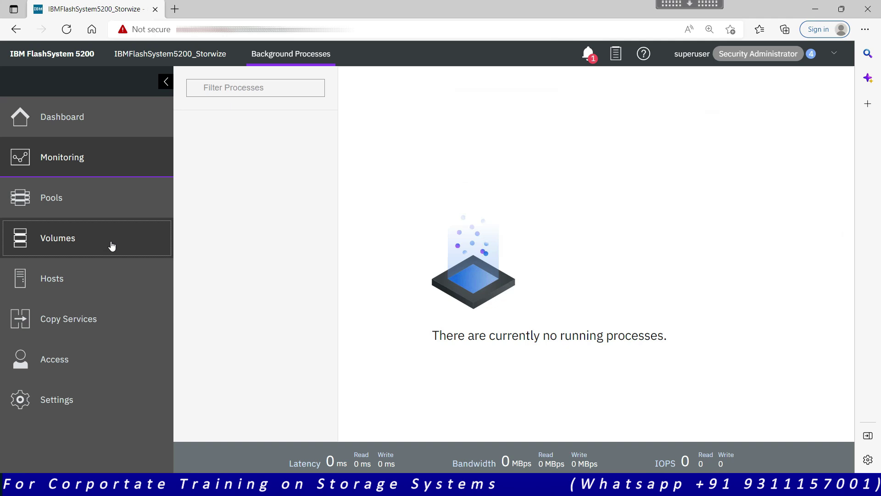
click(101, 276)
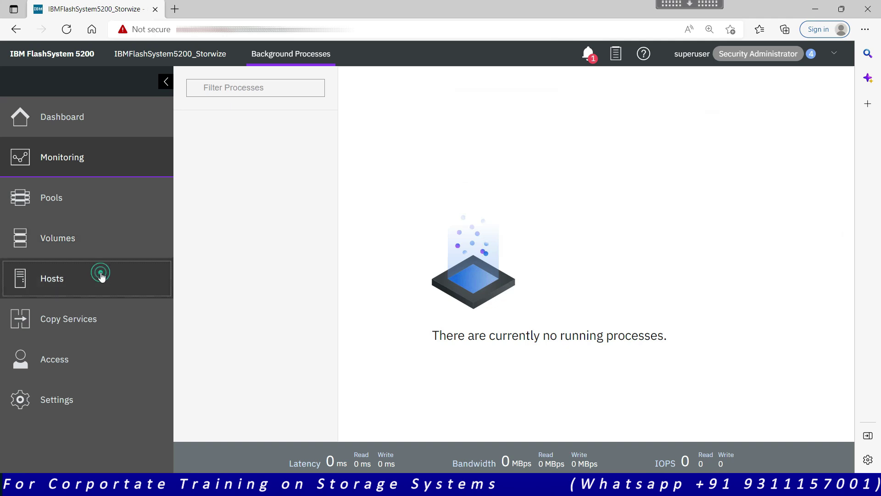
click(92, 206)
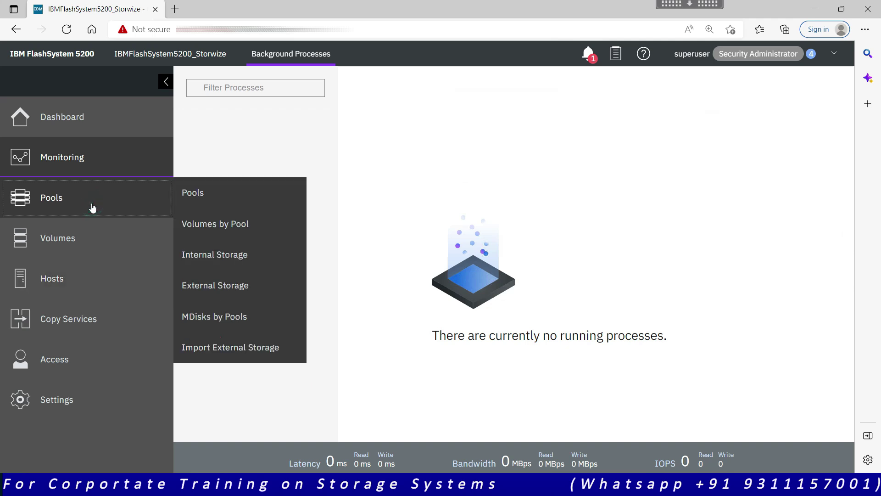
click(227, 196)
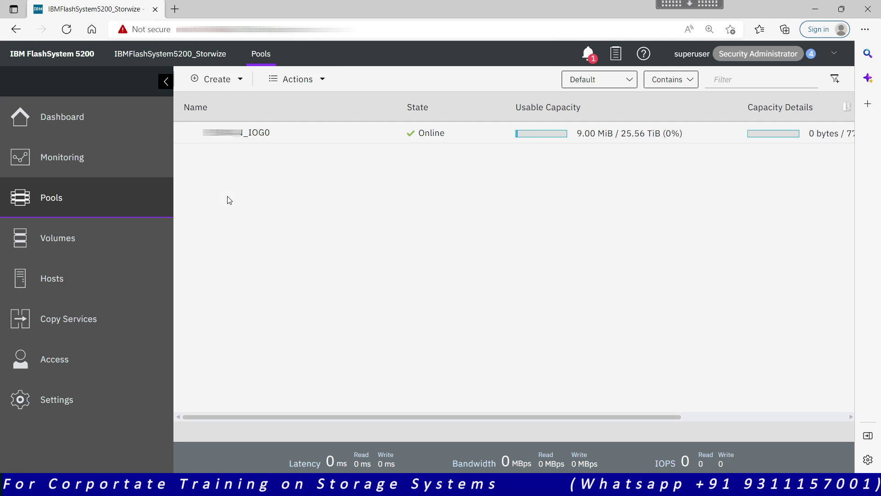
Select the storage pool row and start a rename from its Actions menu
click(283, 137)
right_click(281, 138)
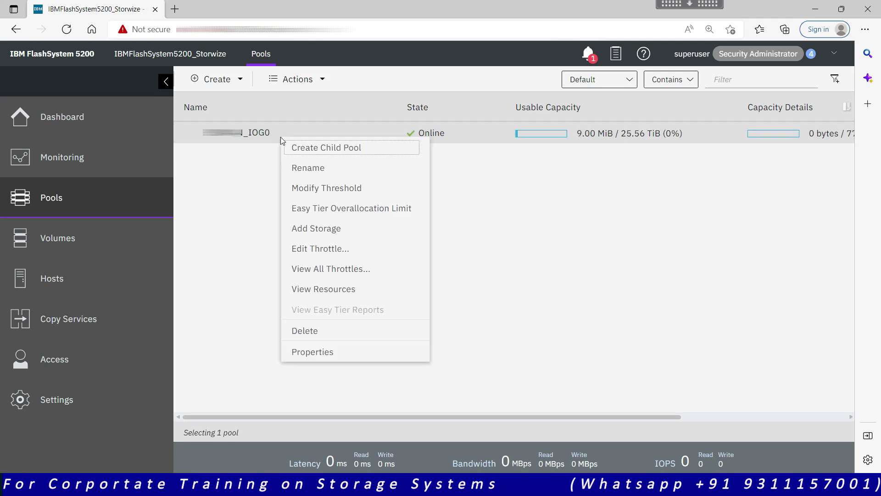
click(319, 79)
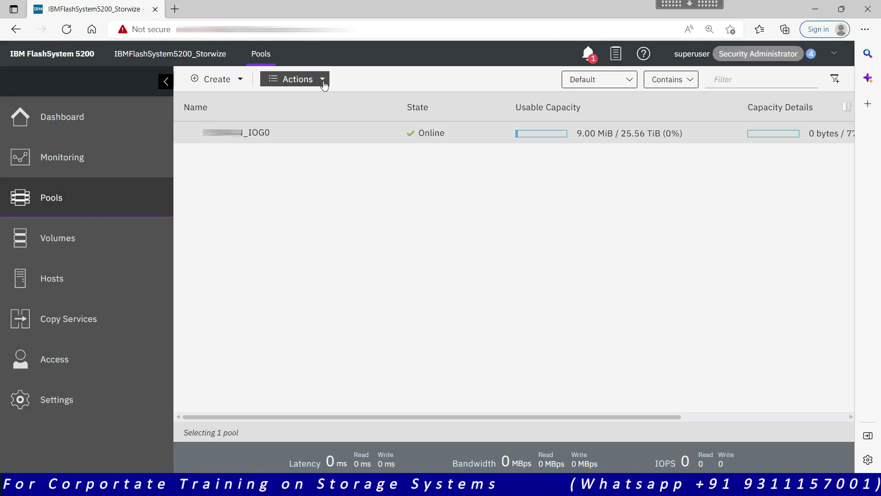
click(335, 116)
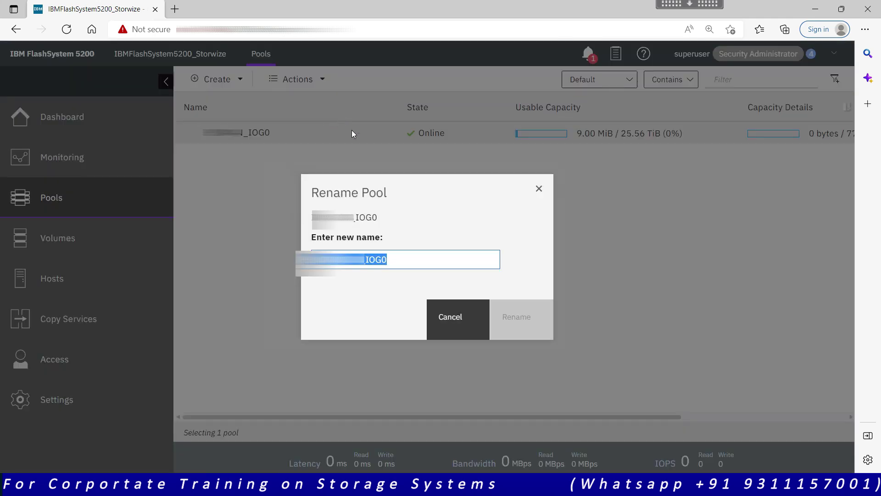
Rename the pool to IBM_StoragePool_1 and close the completed task window
text(IBM)
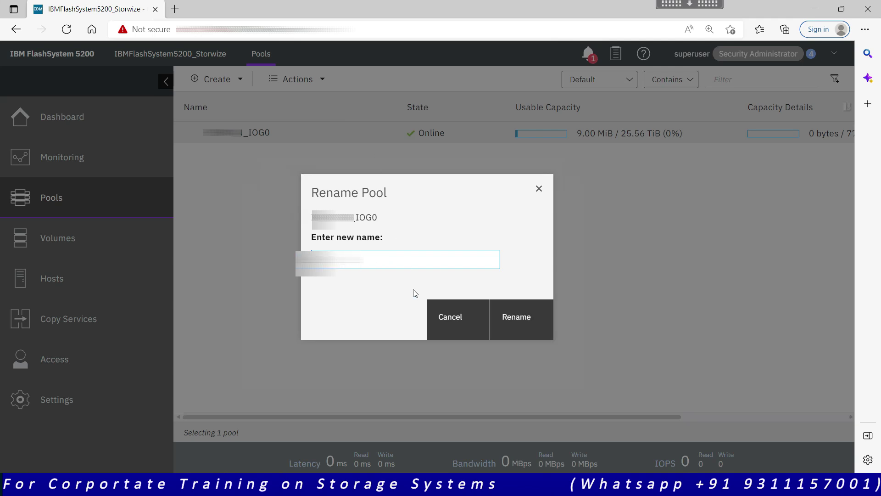
text(_P)
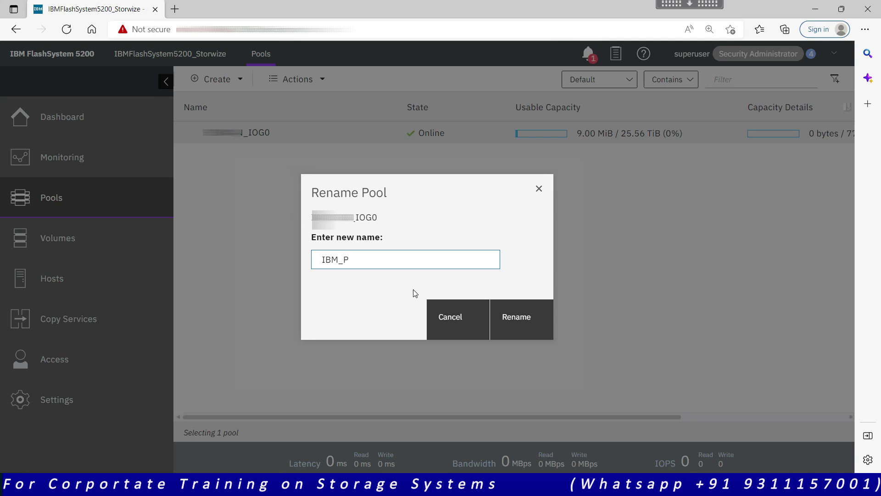
key(BackSpace)
text(StoragePOO)
key(BackSpace)
key(BackSpace)
key(BackSpace)
text(Pool1)
key(BackSpace)
text(_1)
click(516, 324)
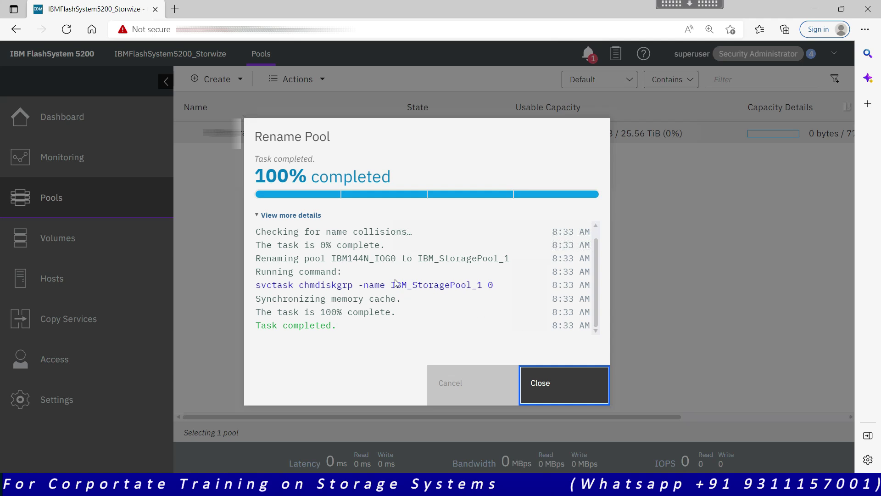
triple_click(502, 280)
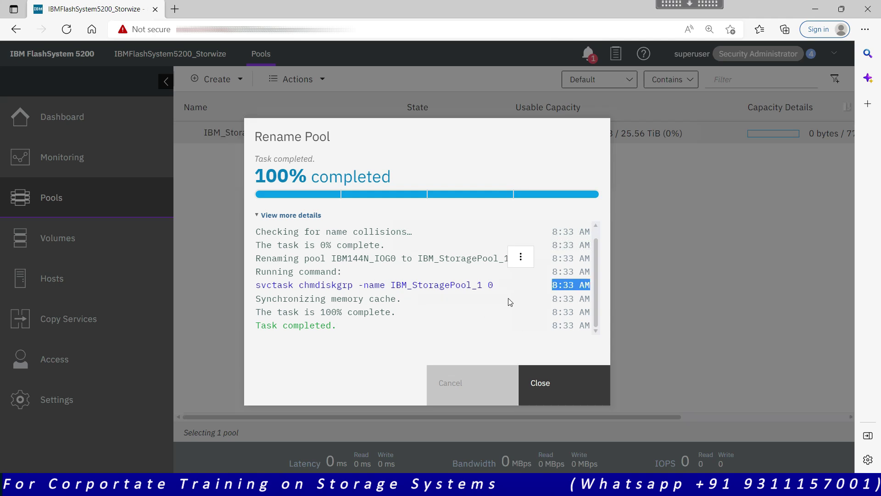
click(579, 382)
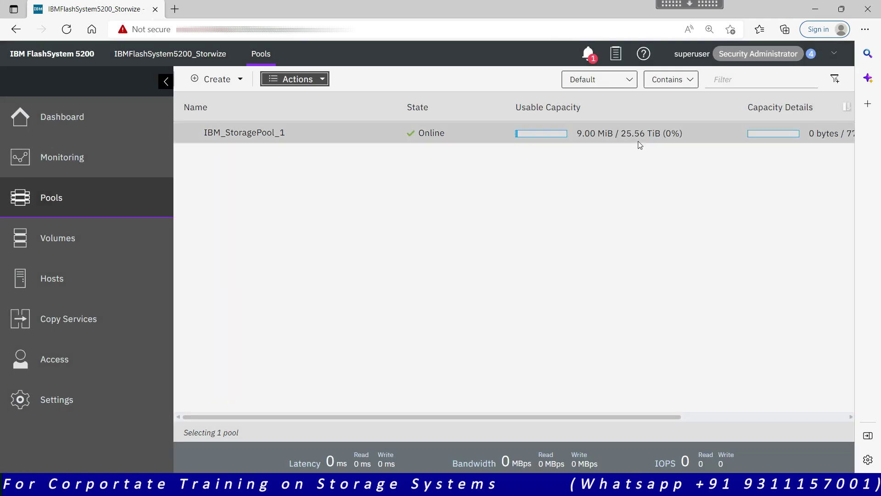
Check the pool table's Data Reduction column, then return to the Dashboard's System Health view
click(625, 136)
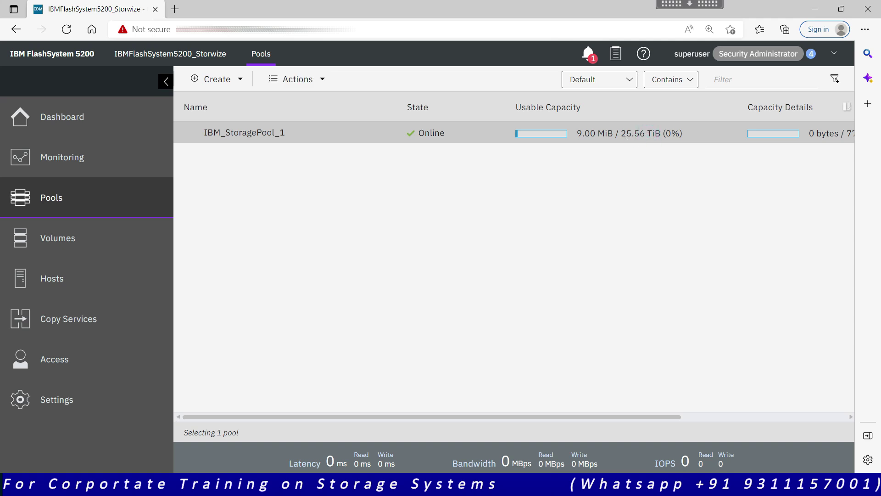
click(722, 419)
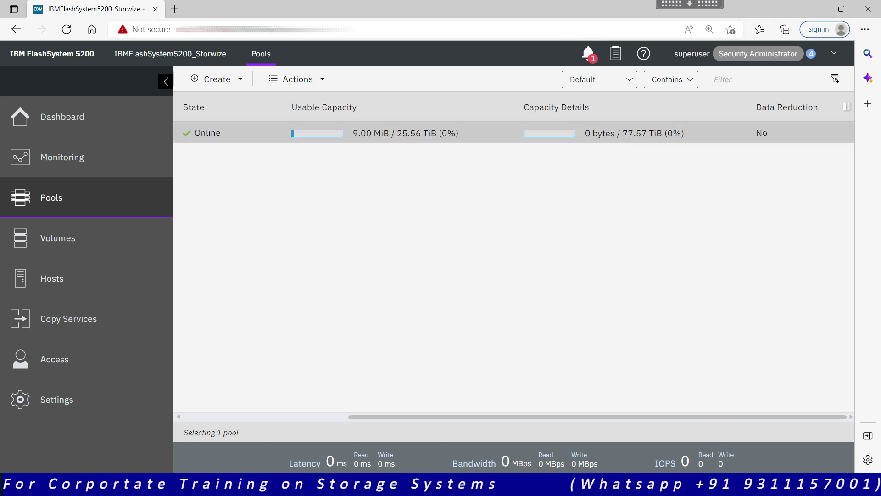
click(622, 137)
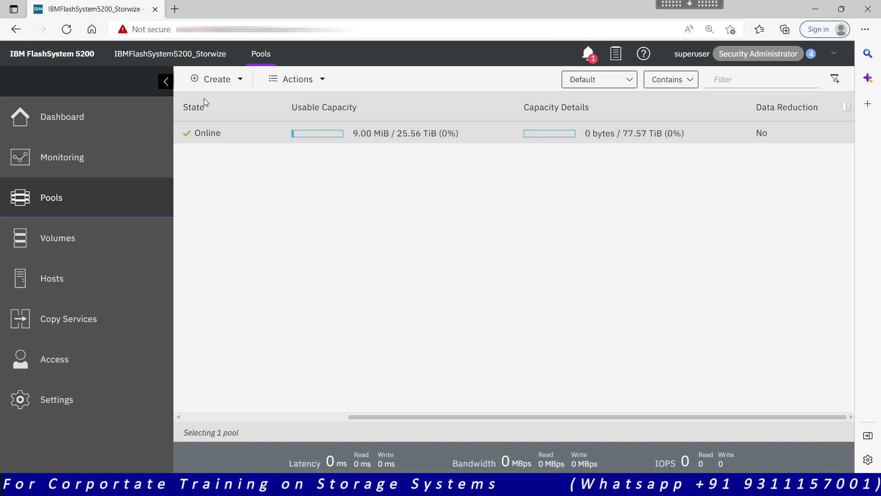
click(106, 114)
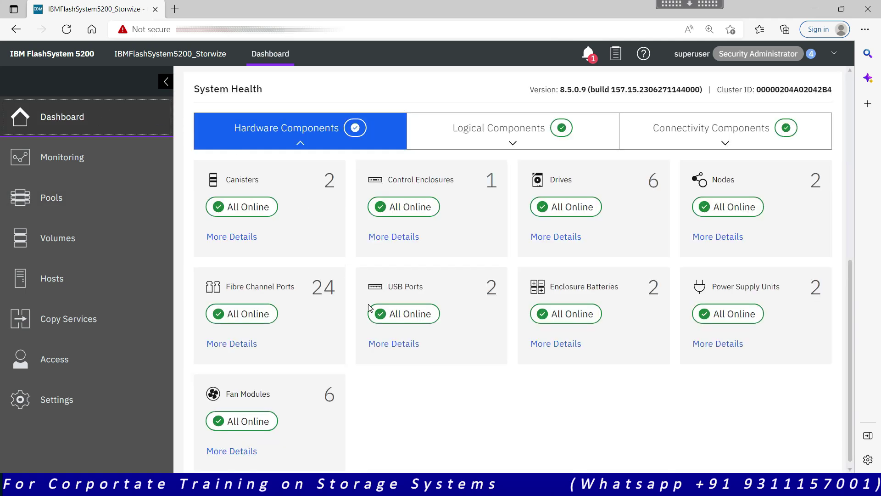
Highlight the 19.8:1 compression ratio in the Dashboard's Capacity panel
click(850, 180)
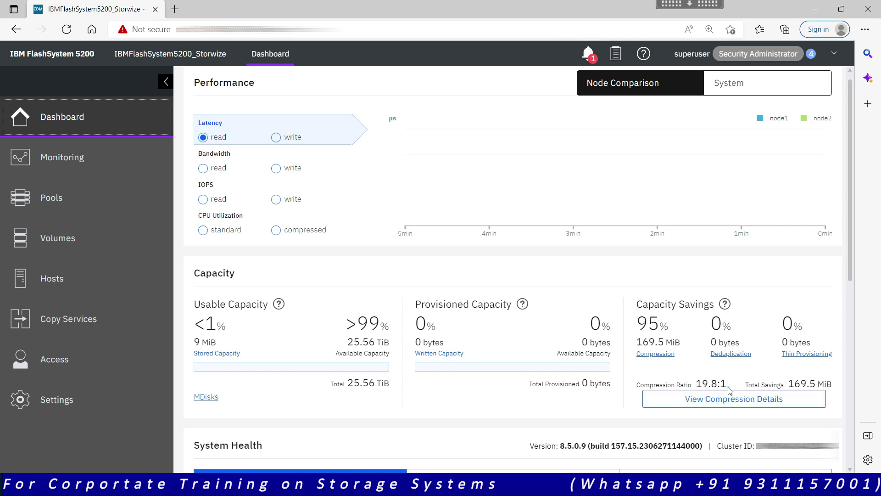
drag(730, 384, 696, 389)
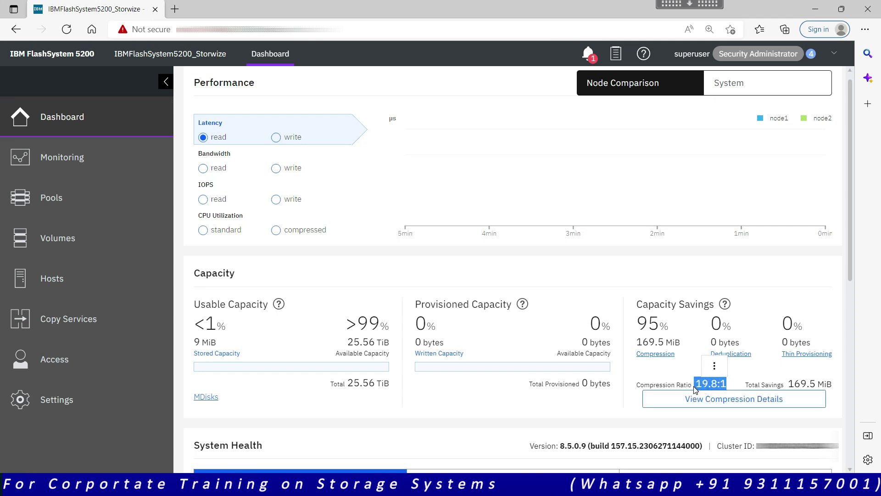